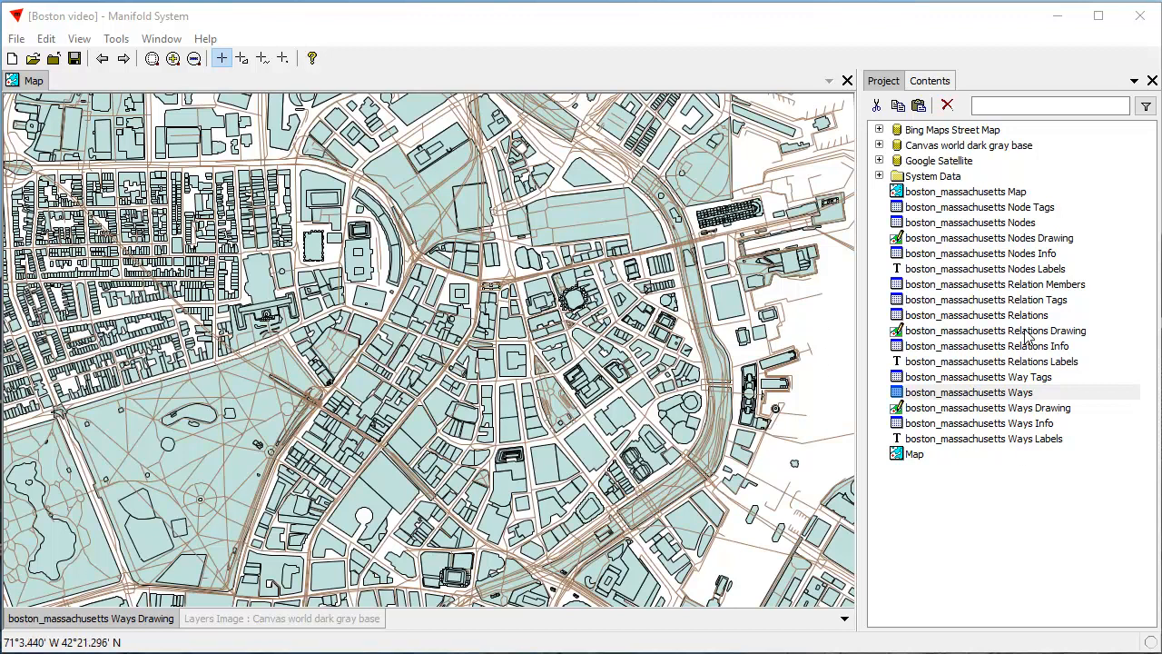
# Review the component information of the map's active boston_massachusetts Ways Drawing layer, then return to the project list
pyautogui.click(932, 84)
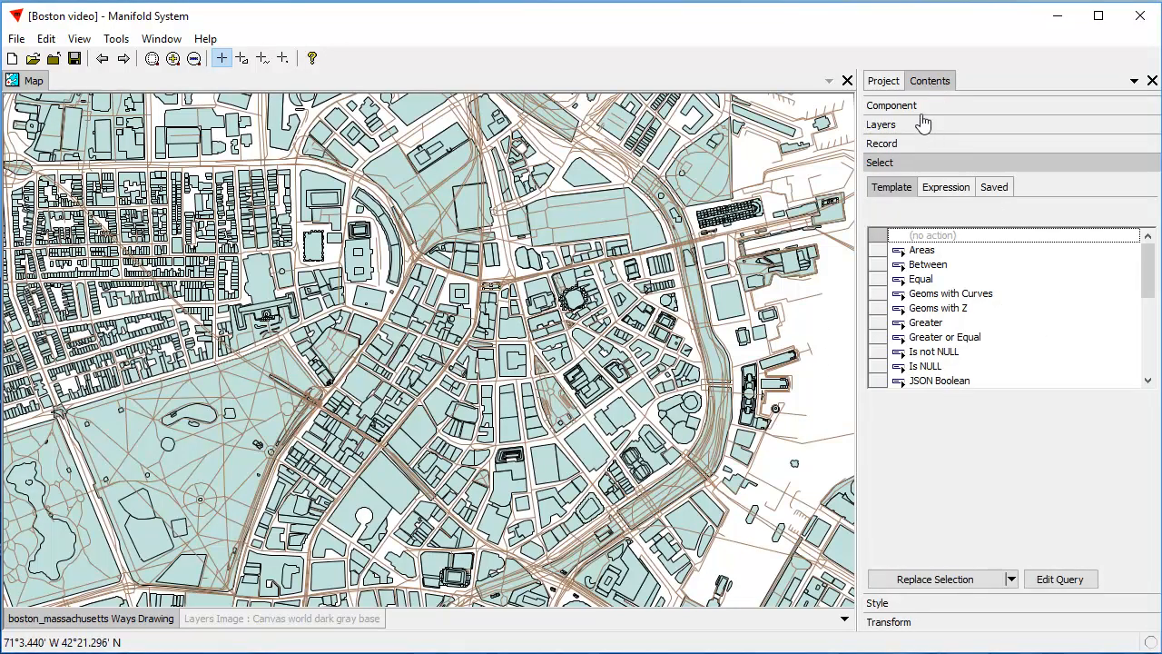
pyautogui.click(922, 108)
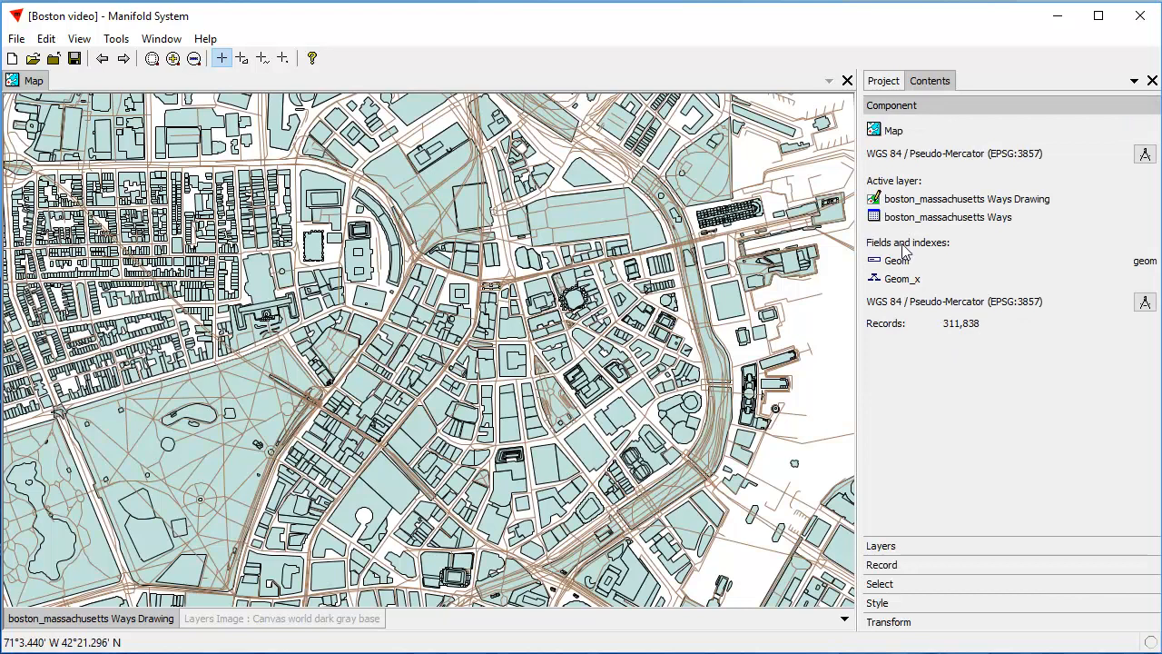
pyautogui.click(885, 82)
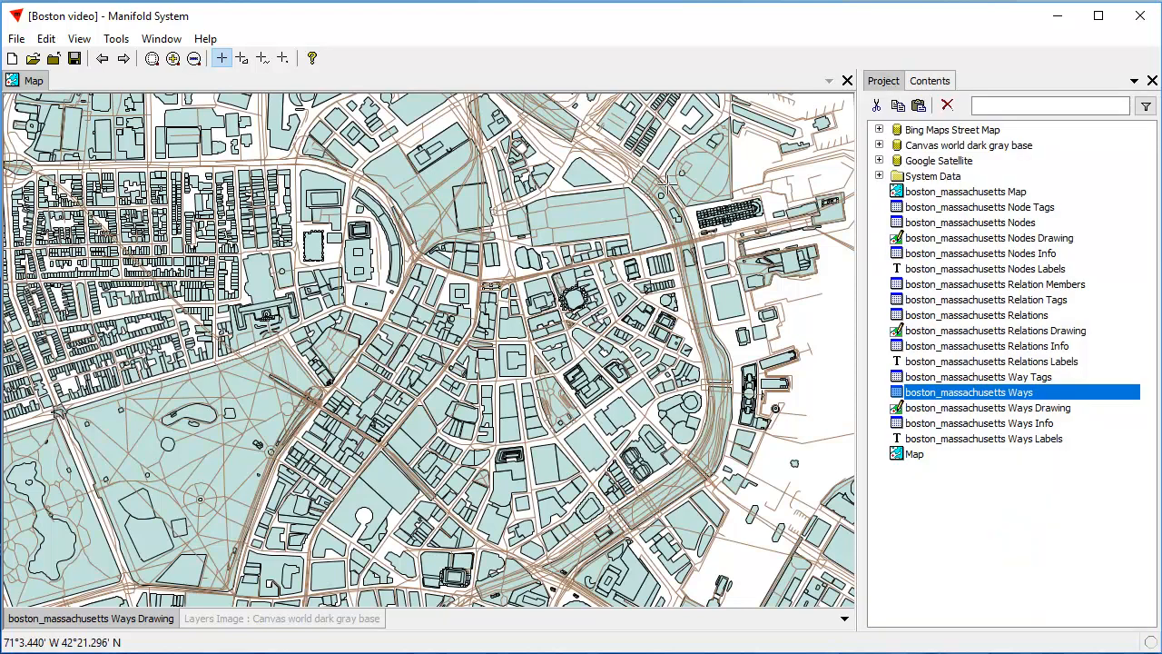
# View the full extent of the boston_massachusetts Ways Drawing layer, inspect the coast up close, and return to the original downtown view
pyautogui.rightClick(118, 623)
pyautogui.click(167, 494)
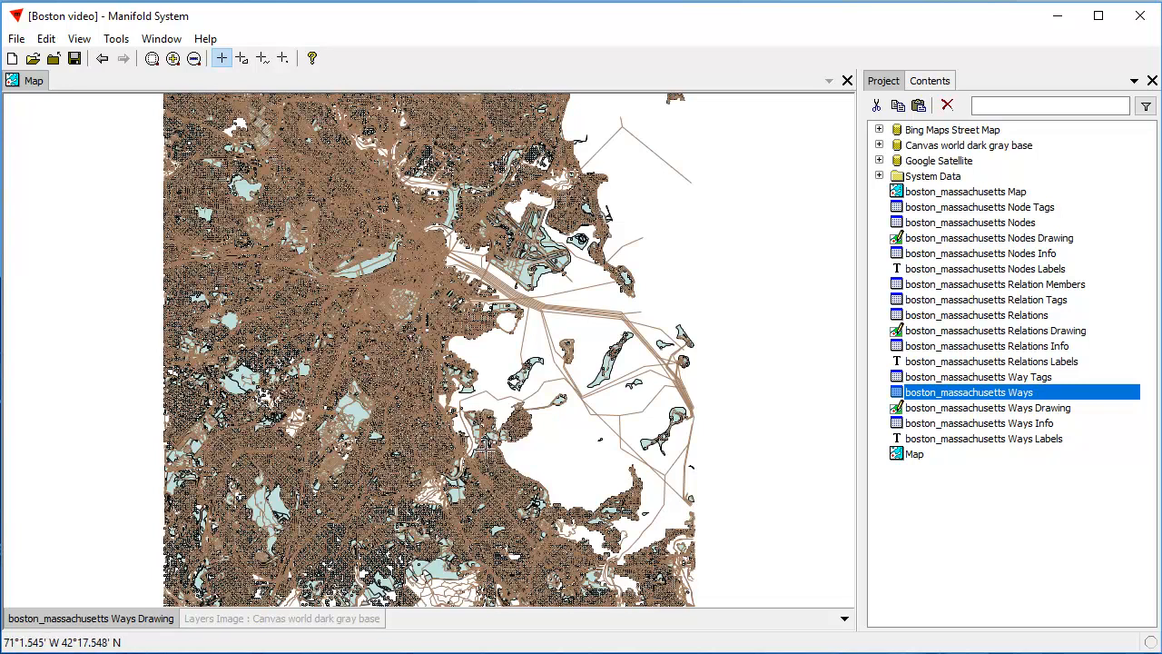
pyautogui.click(495, 454)
pyautogui.scroll(5, 525, 474)
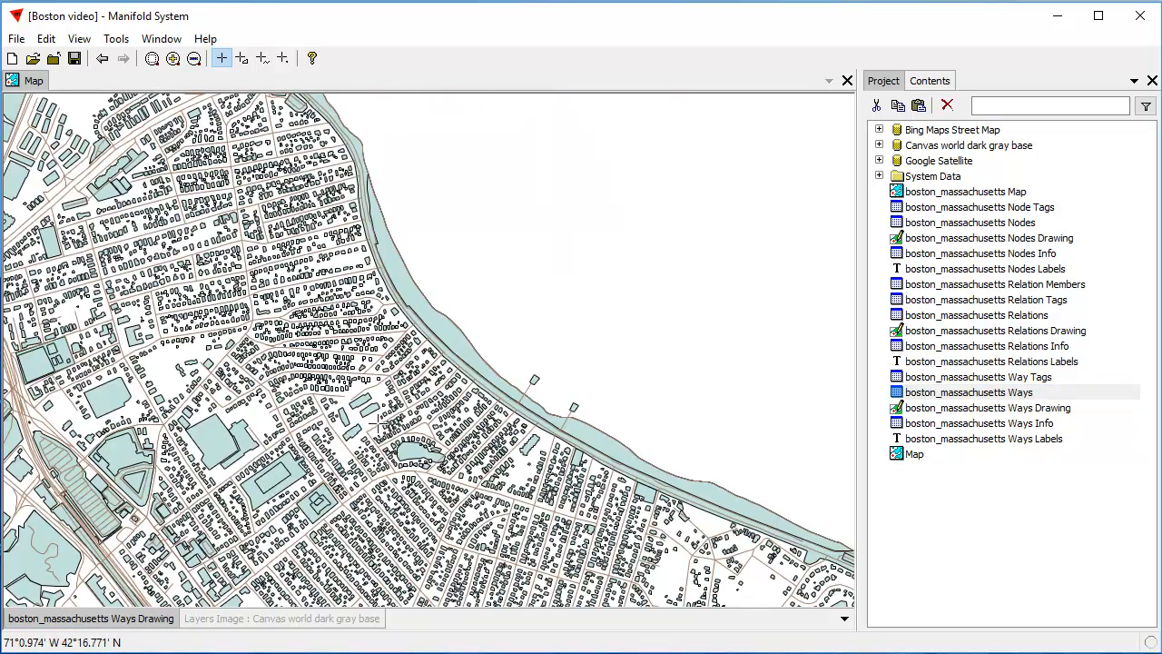
pyautogui.click(102, 58)
pyautogui.click(103, 58)
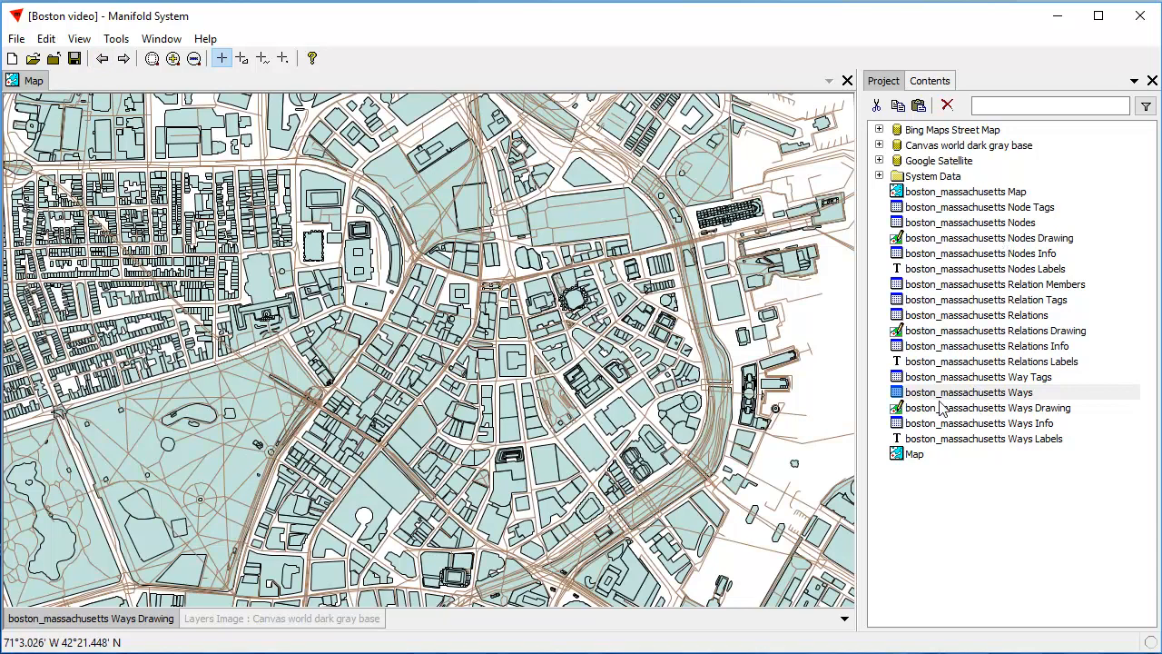
# Open the boston_massachusetts Ways table and check its last and first displayed records
pyautogui.doubleClick(1002, 397)
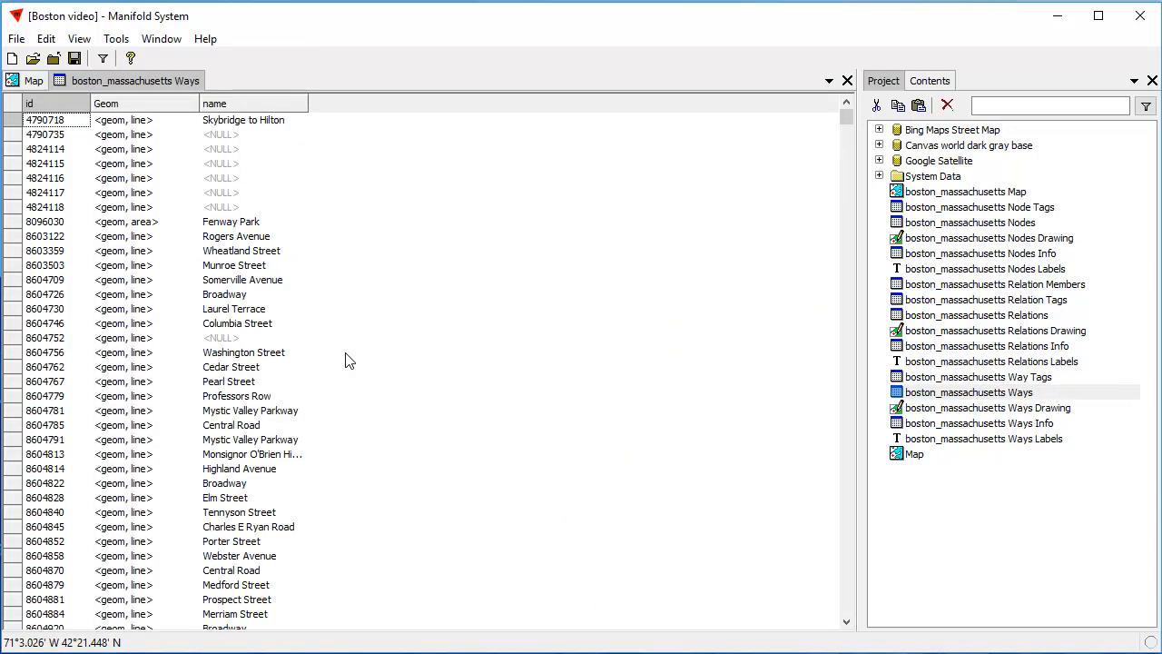
pyautogui.hotkey('ctrl', 'End')
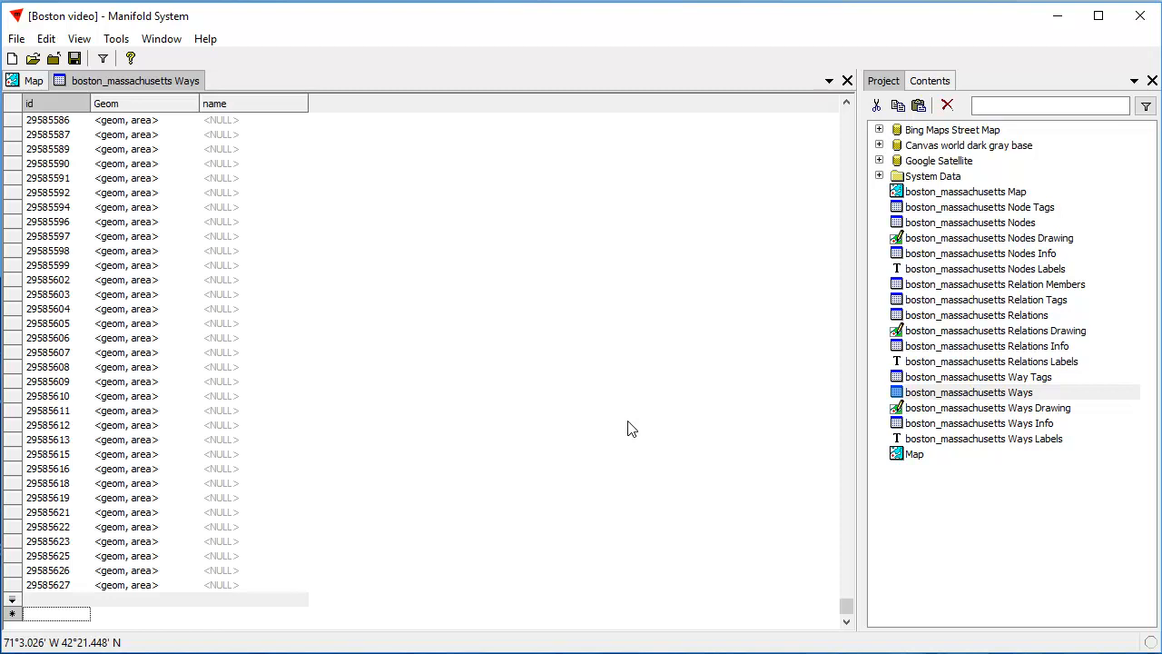
pyautogui.hotkey('ctrl', 'Home')
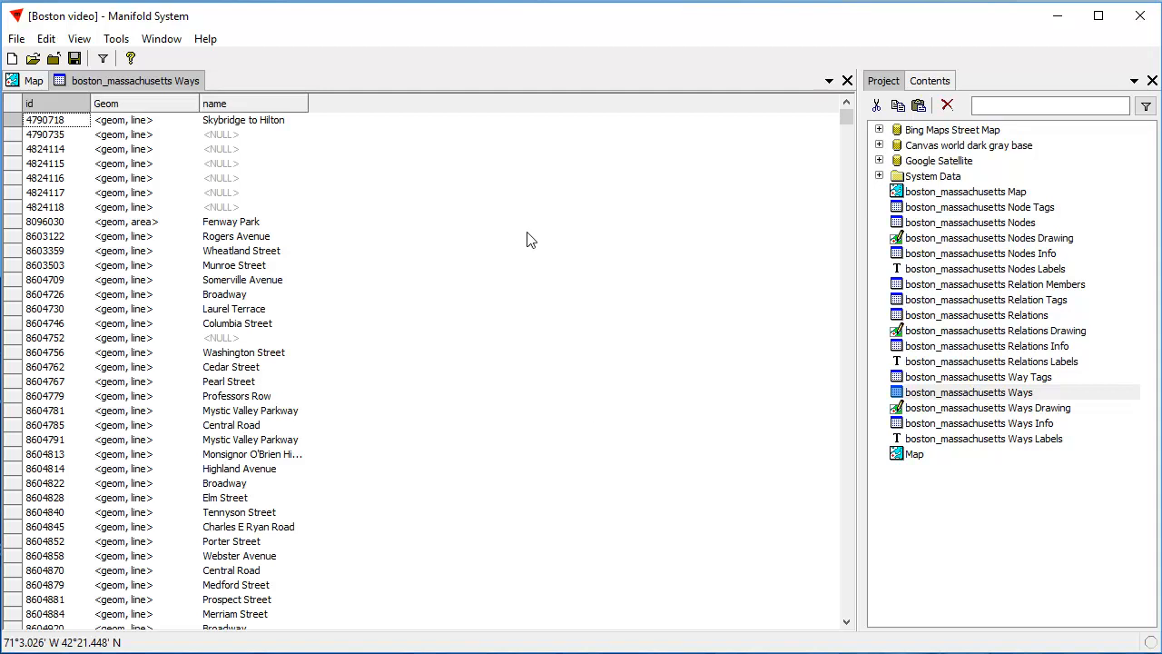
# Filter the boston_massachusetts Ways table to records whose Geom is an area and check the end of the list
pyautogui.click(118, 228)
pyautogui.rightClick(137, 219)
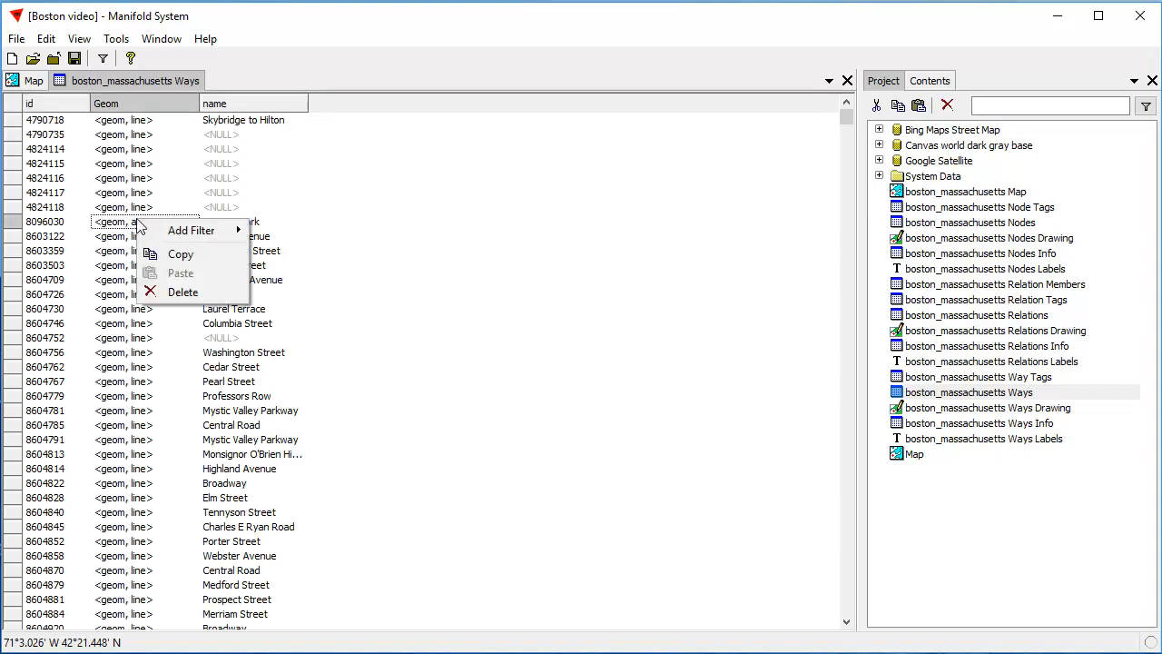
pyautogui.moveTo(177, 238)
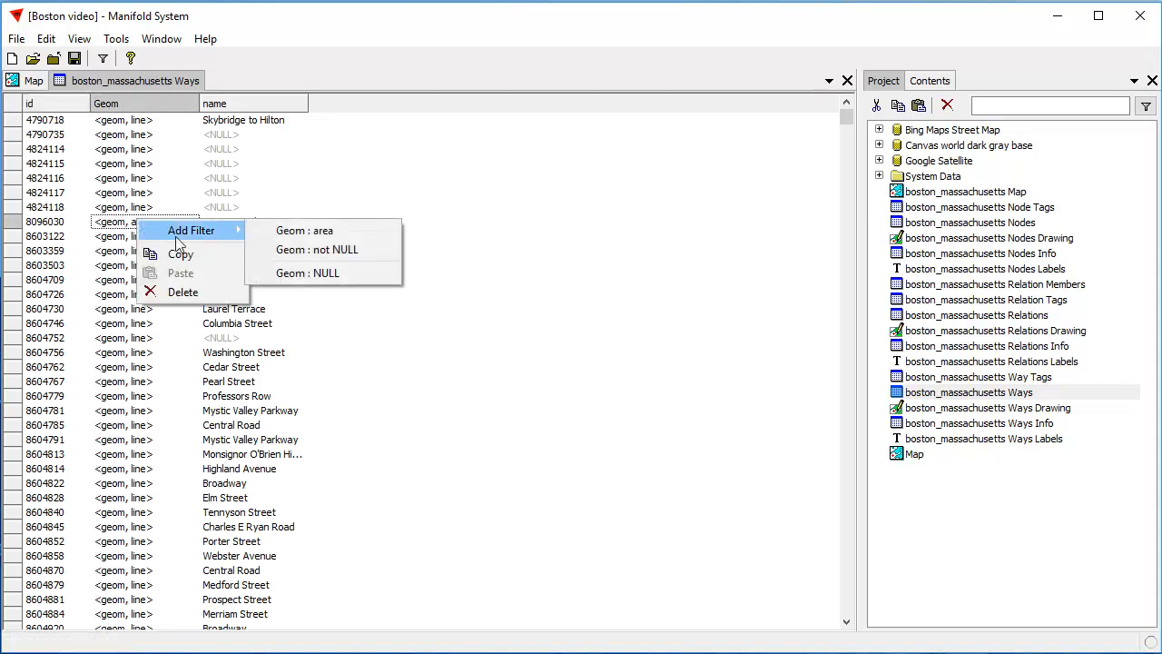
pyautogui.click(293, 230)
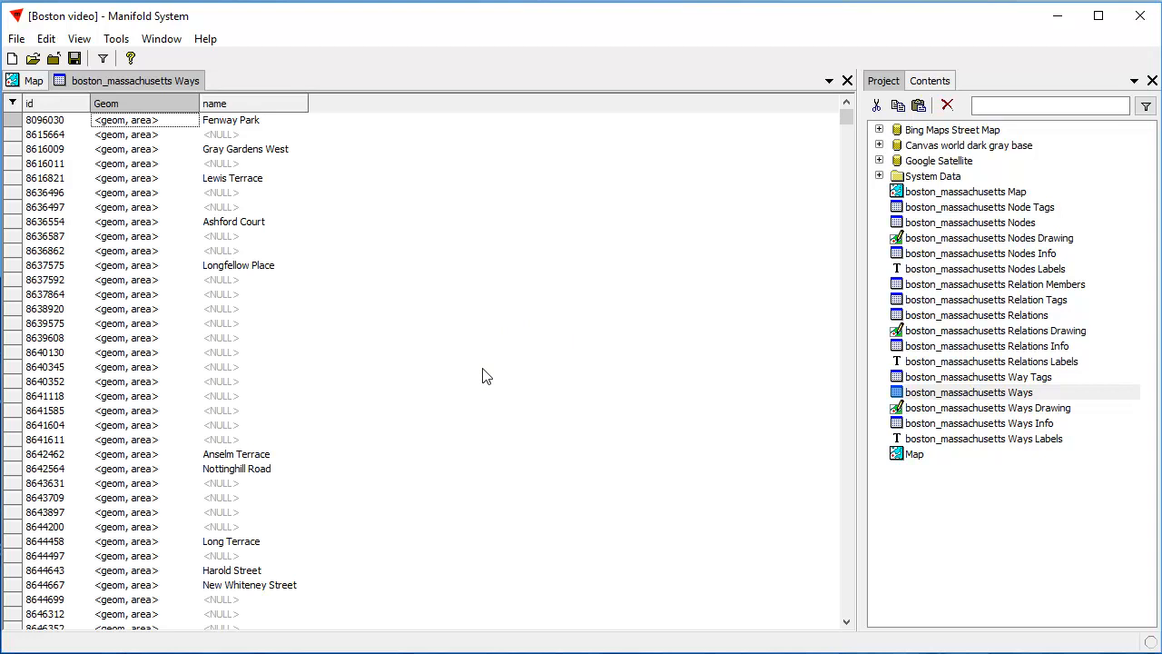
pyautogui.hotkey('ctrl', 'End')
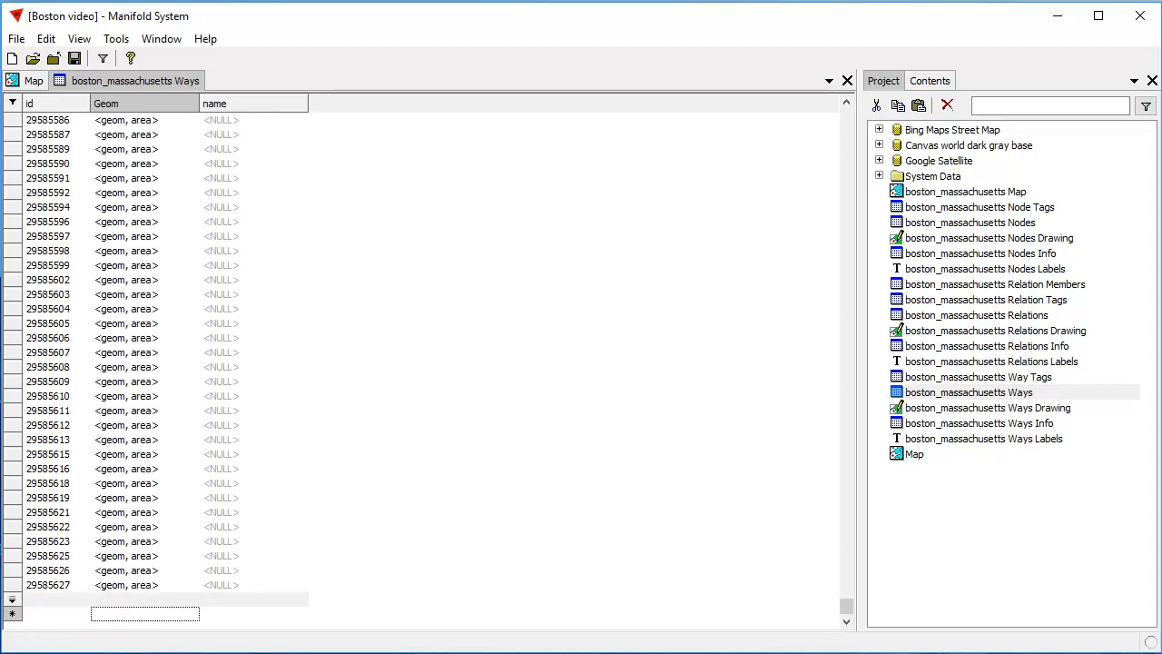
# Turn off filtering of fetched records only, look through the filtered table, and close it
pyautogui.click(80, 39)
pyautogui.moveTo(104, 85)
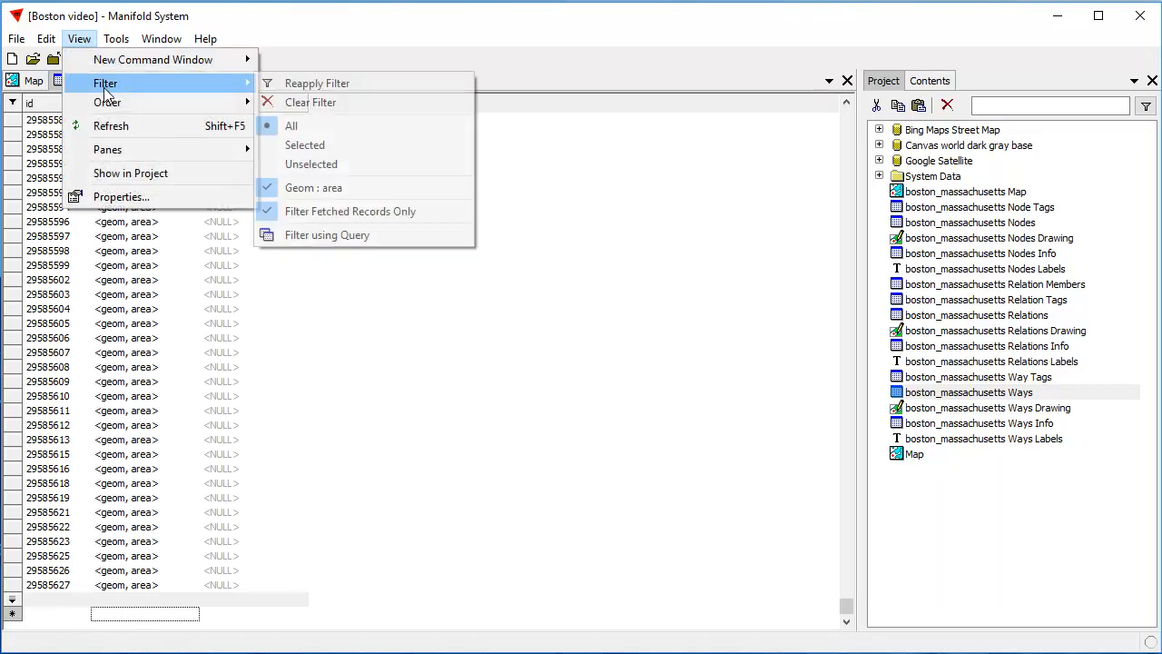
pyautogui.click(413, 223)
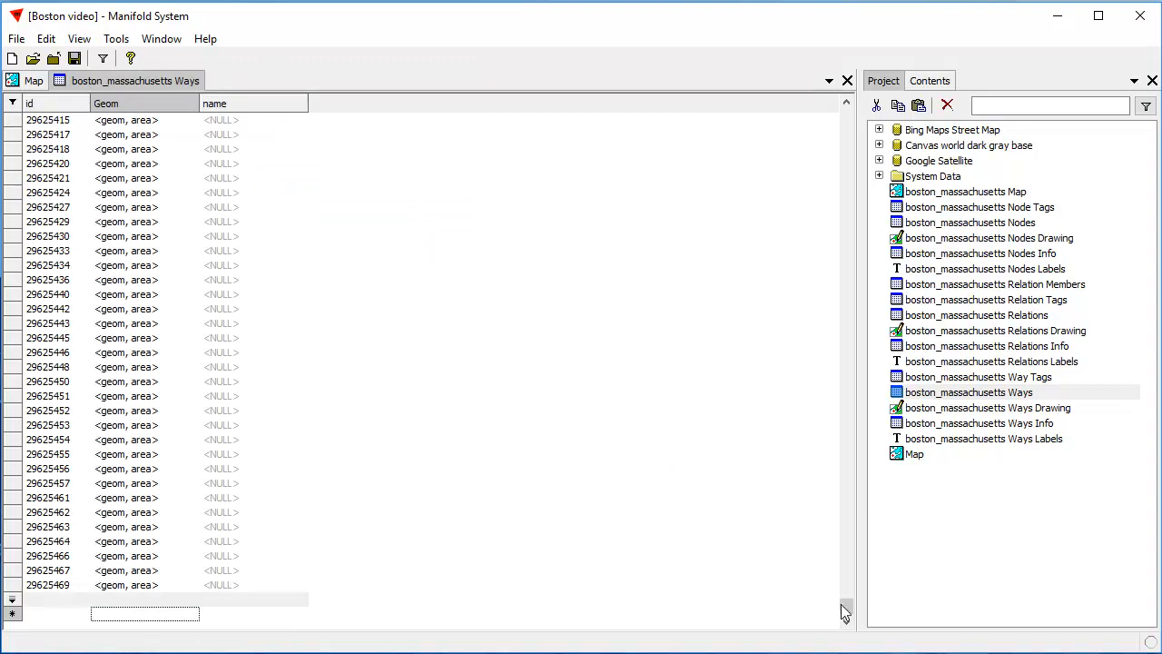
pyautogui.scroll(10, 842, 608)
pyautogui.moveTo(842, 612); pyautogui.dragTo(812, 107)
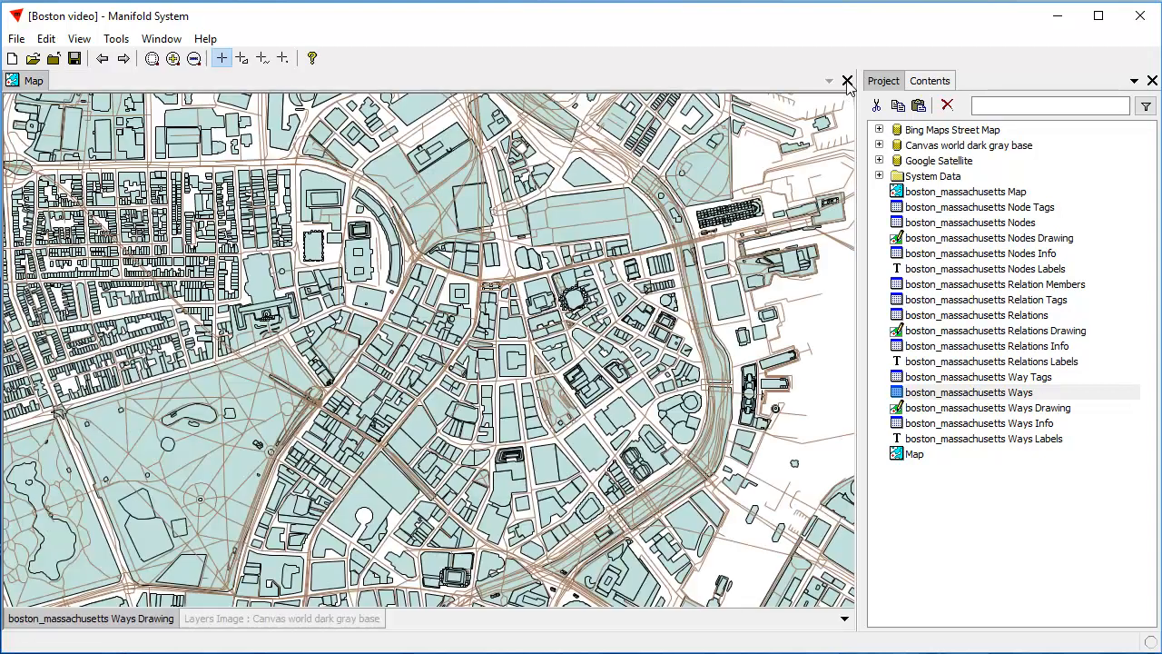
pyautogui.click(846, 82)
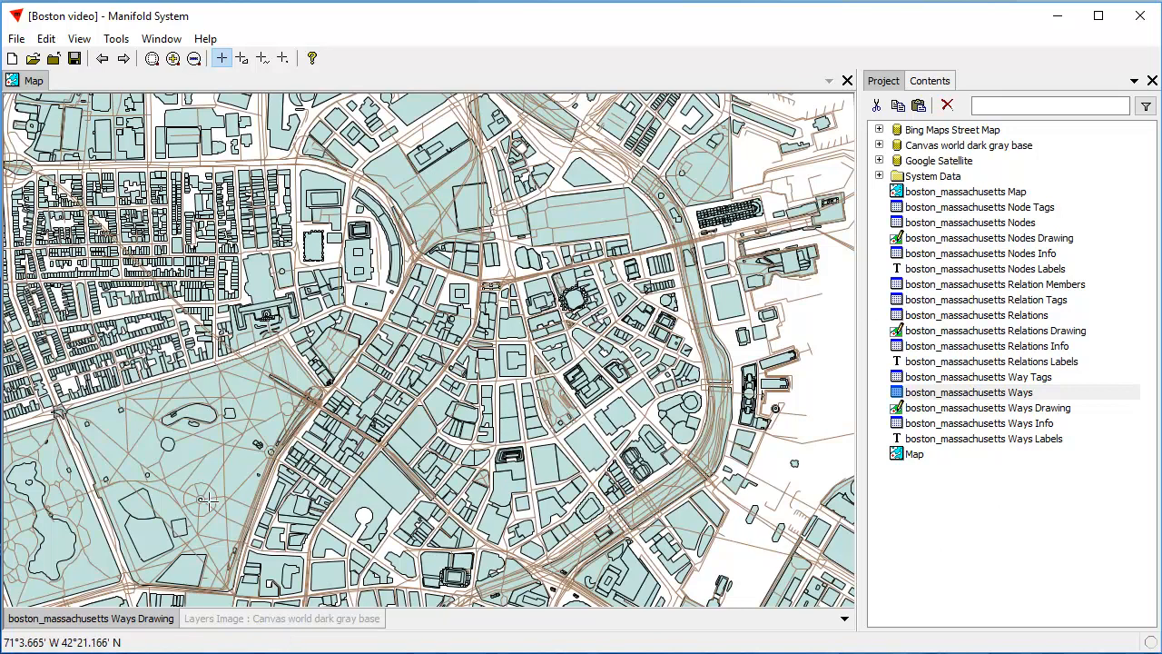
# Preview a selection of all line objects in the Ways Drawing layer using the Lines selection template on Geom
pyautogui.click(927, 80)
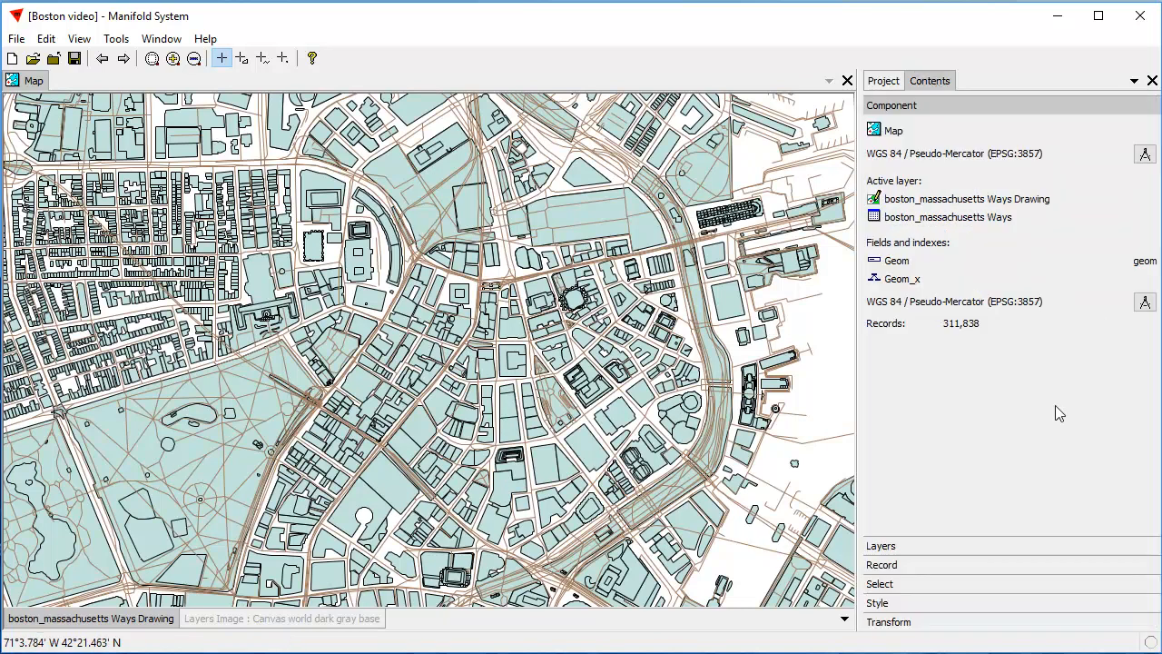
pyautogui.click(926, 585)
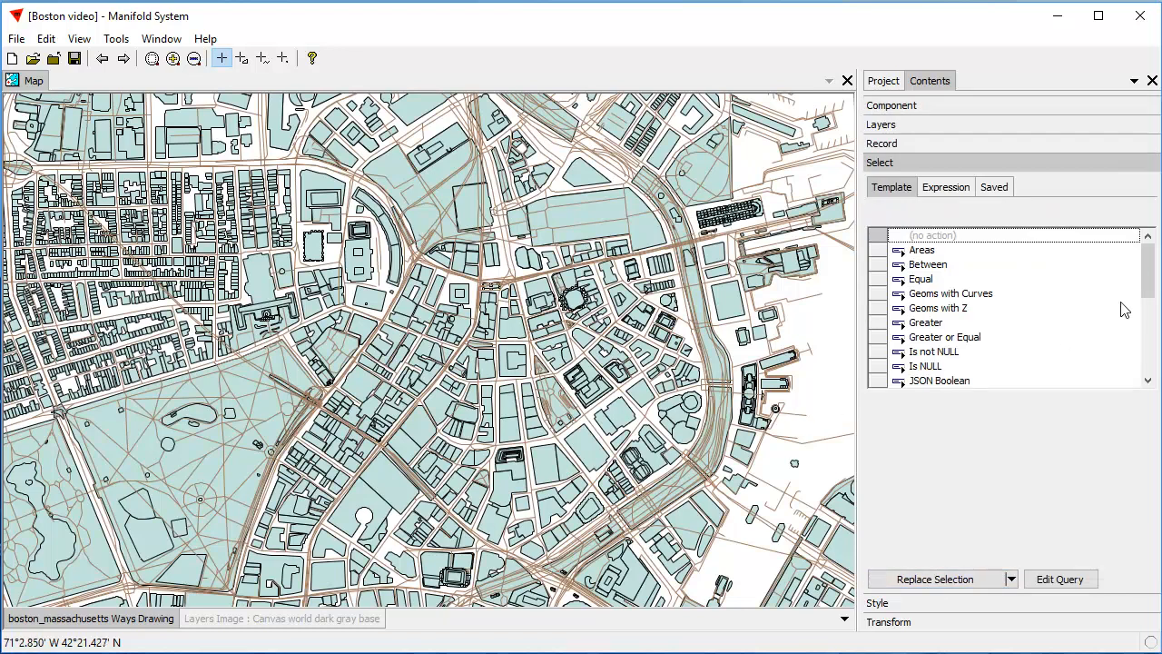
pyautogui.moveTo(1148, 279); pyautogui.dragTo(1148, 306)
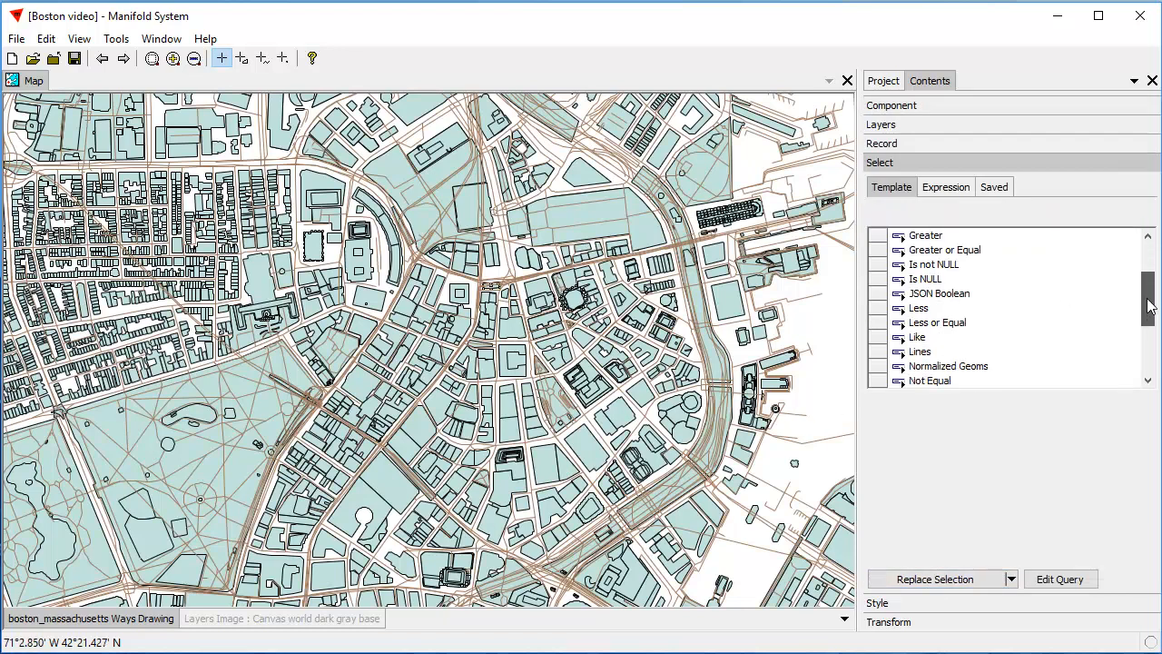
pyautogui.click(922, 352)
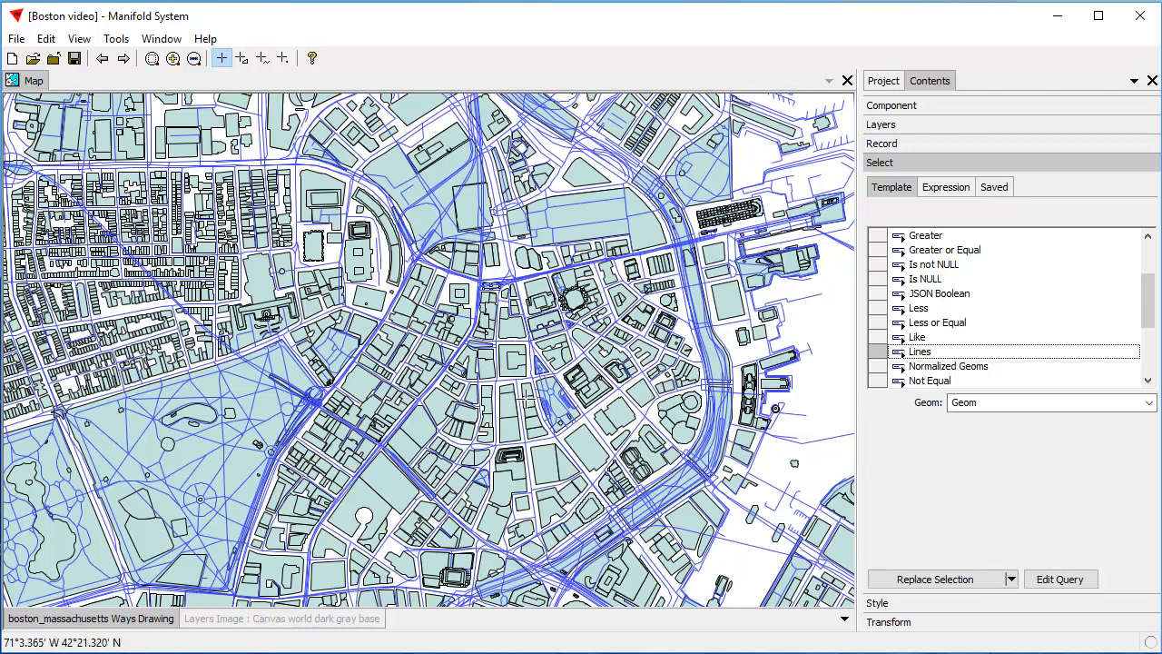
# Inspect the previewed line selection over the whole layer and up close, then return to the downtown view
pyautogui.rightClick(130, 625)
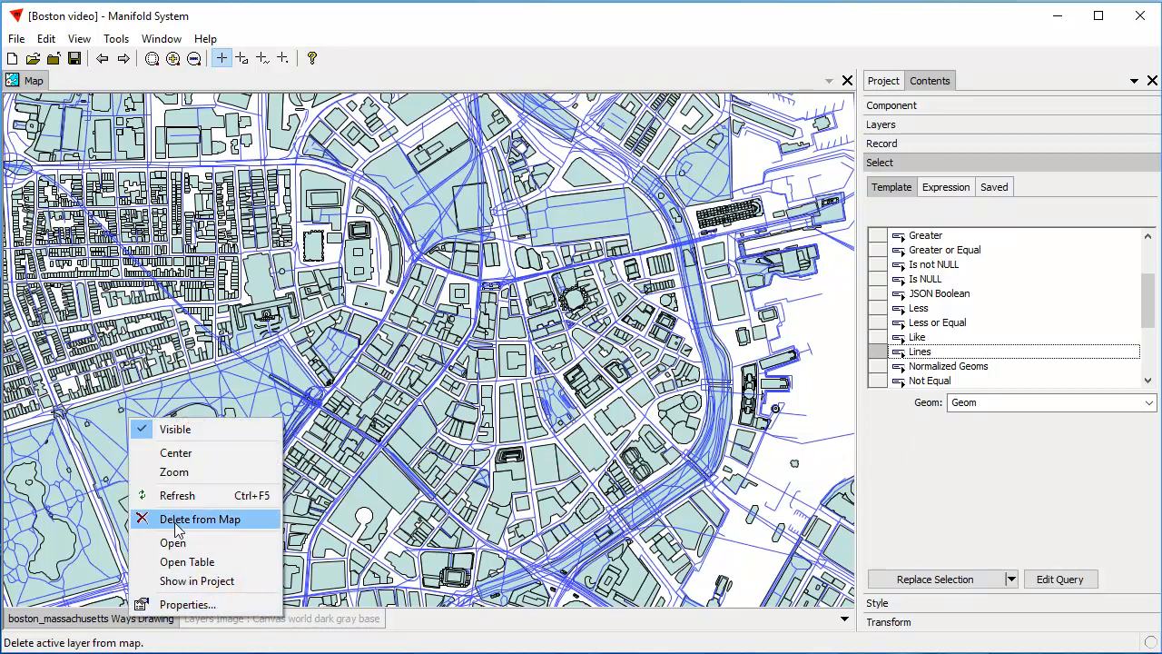
pyautogui.click(177, 472)
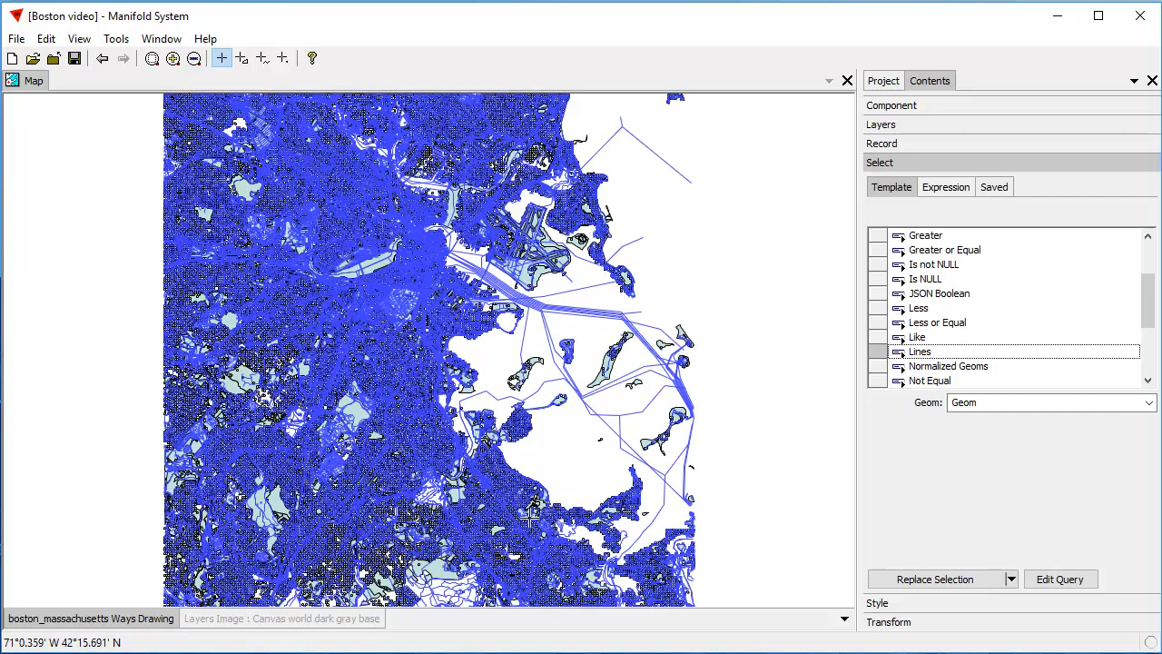
pyautogui.scroll(4, 558, 545)
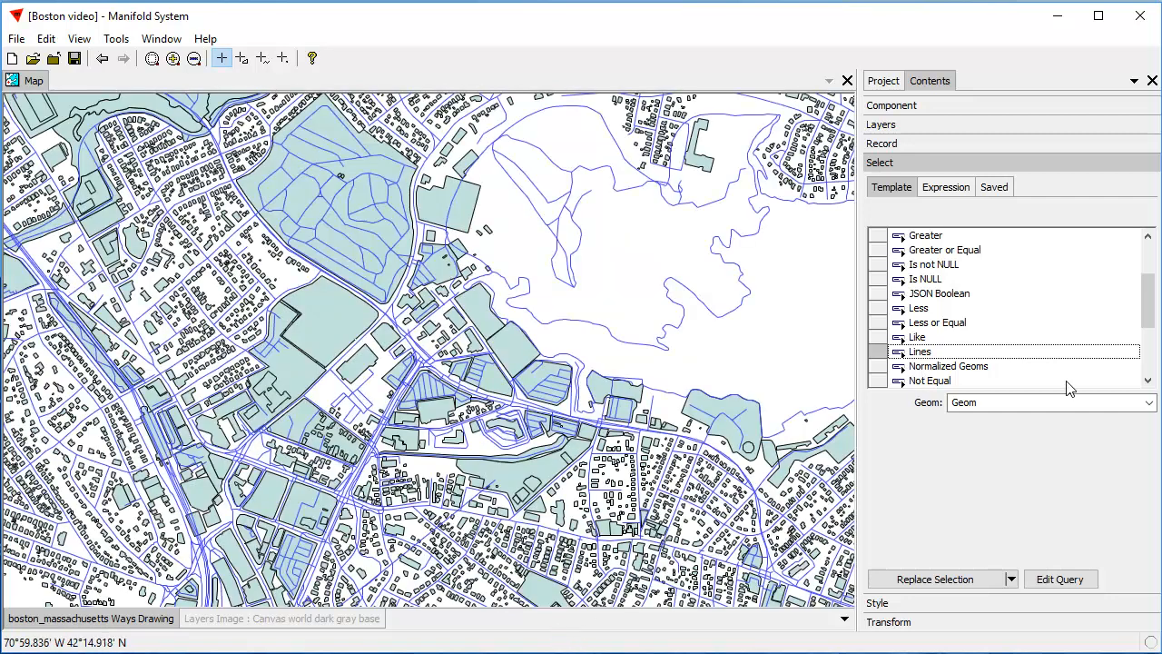
pyautogui.click(104, 59)
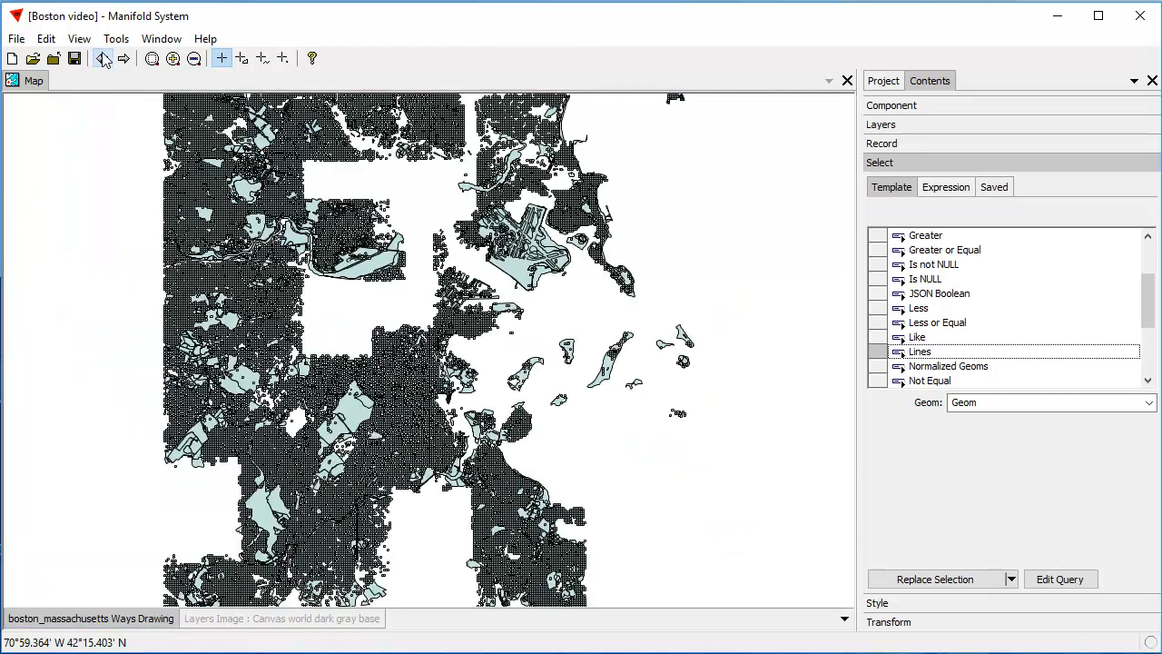
pyautogui.click(104, 59)
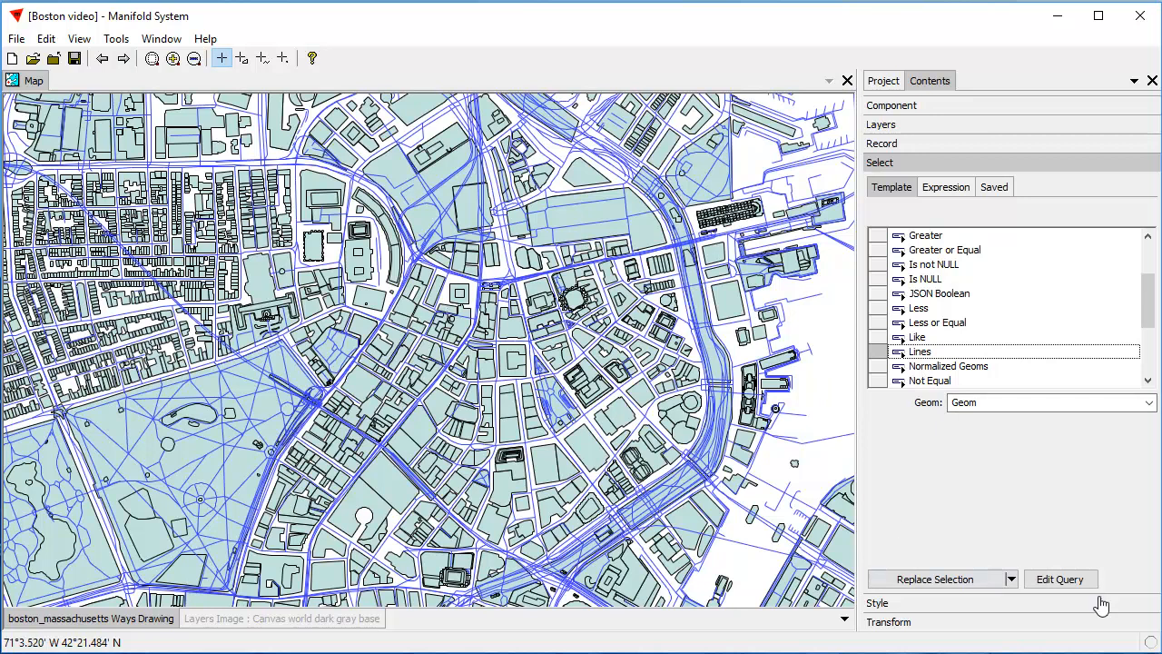
# View the SQL query generated from the Lines selection template and close its command window
pyautogui.click(1058, 579)
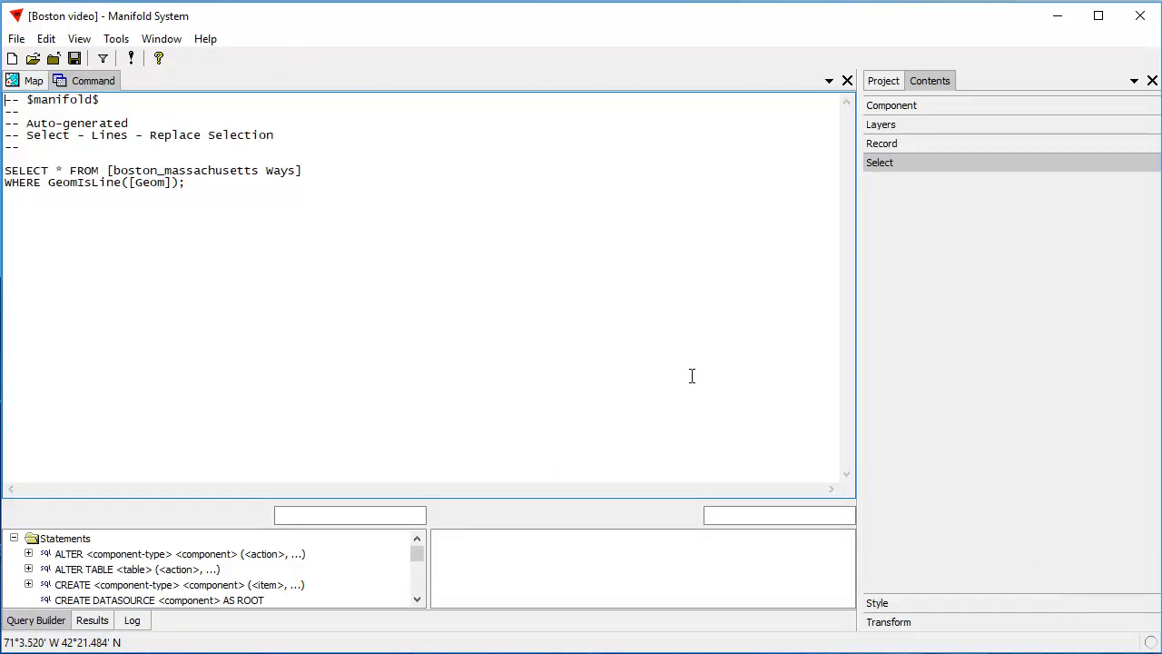
pyautogui.click(847, 80)
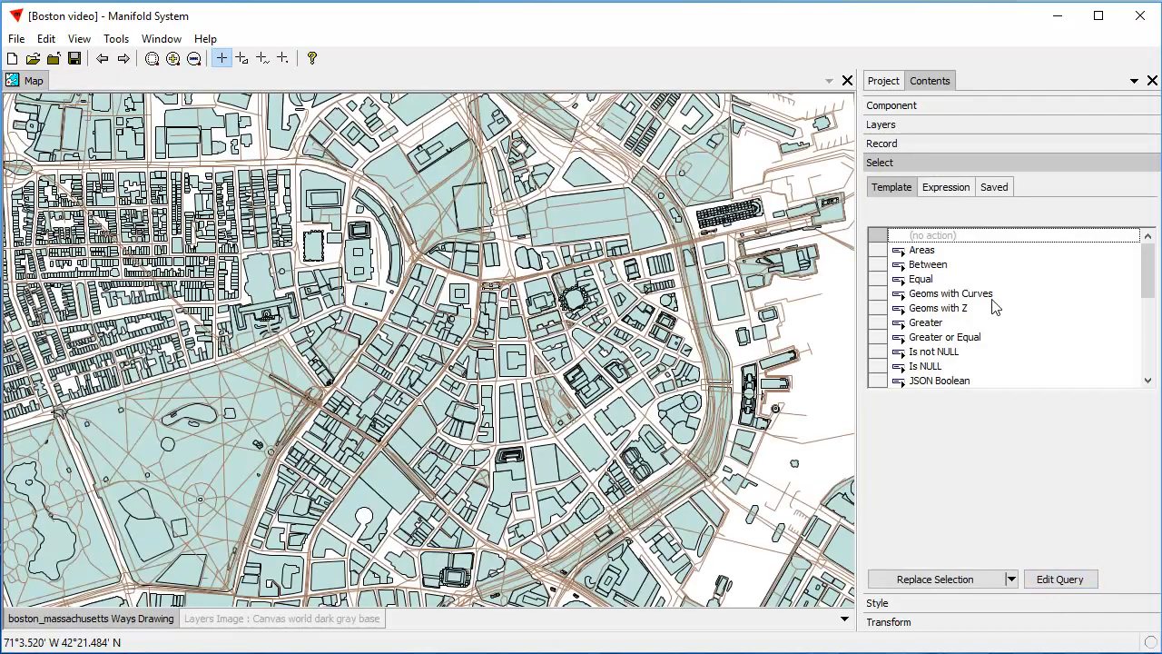
# Choose the Lines selection template on Geom again and open its generated query for editing
pyautogui.moveTo(1149, 283); pyautogui.dragTo(1151, 314)
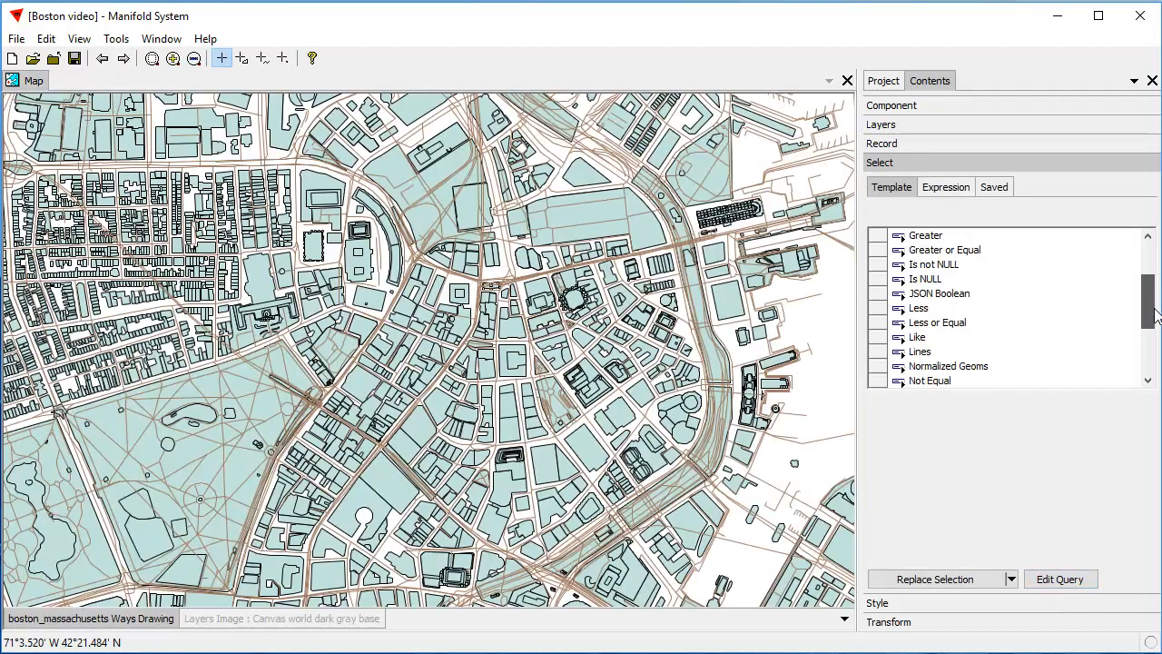
pyautogui.click(919, 351)
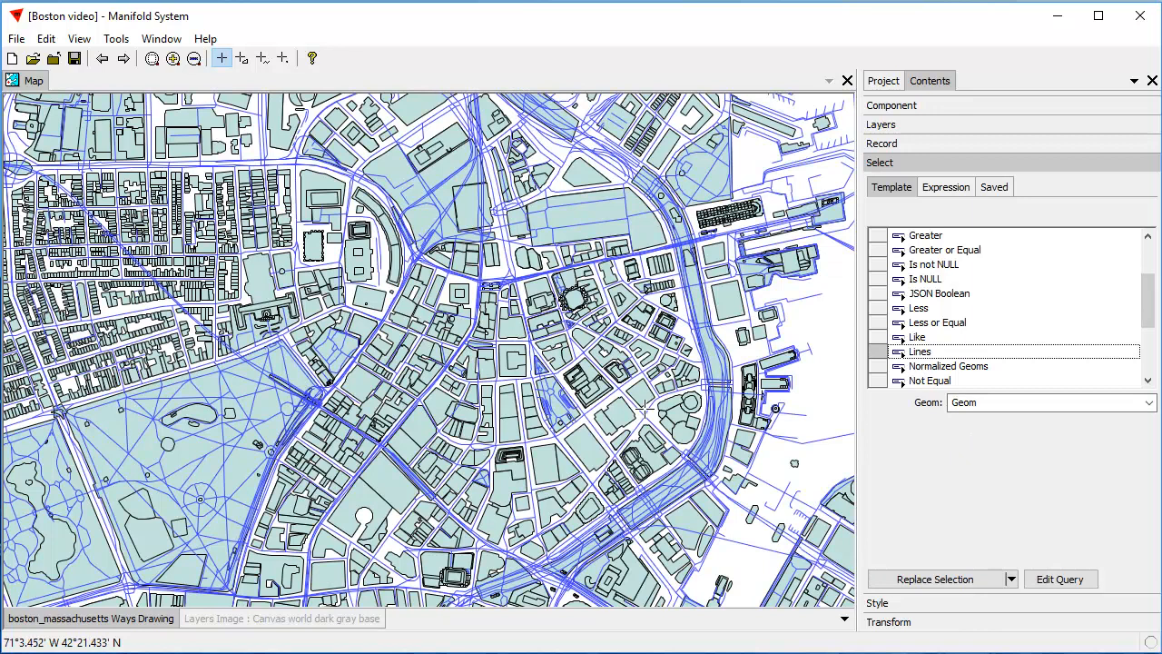
pyautogui.click(1060, 579)
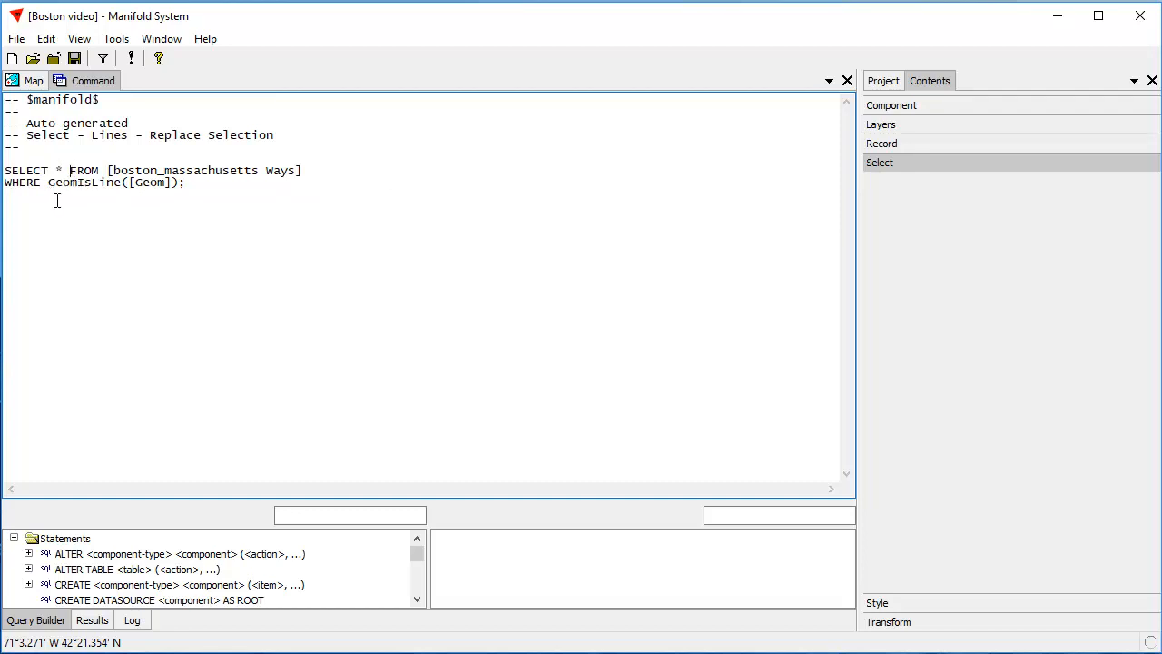
# Insert INTO [boston_lines] between SELECT * and FROM in the query and run it to create the new table
pyautogui.write('into')
pyautogui.press('BackSpace')
pyautogui.press('BackSpace')
pyautogui.press('BackSpace')
pyautogui.press('BackSpace')
pyautogui.write('INTO [')
pyautogui.write('boston_')
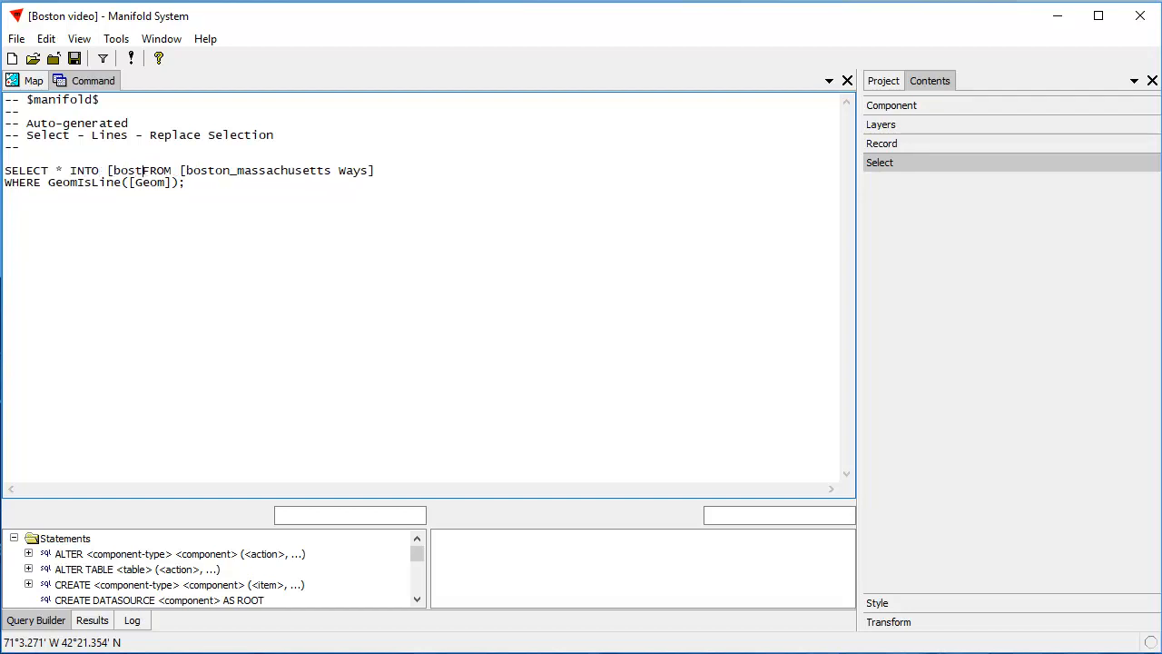
pyautogui.write('lines')
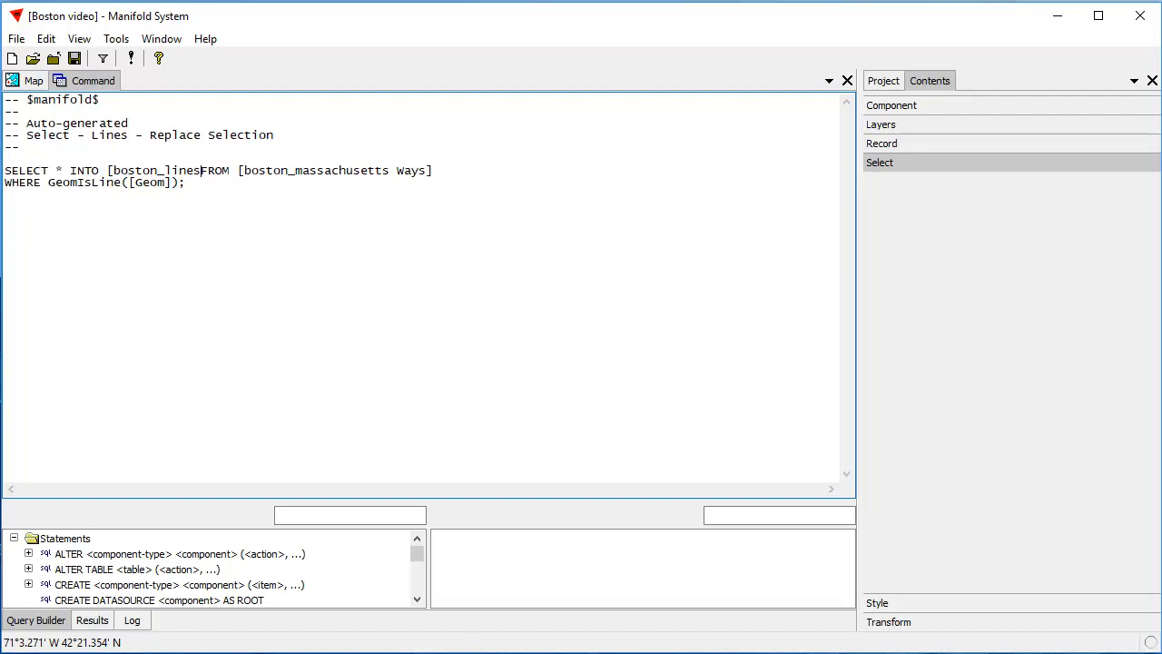
pyautogui.write(']')
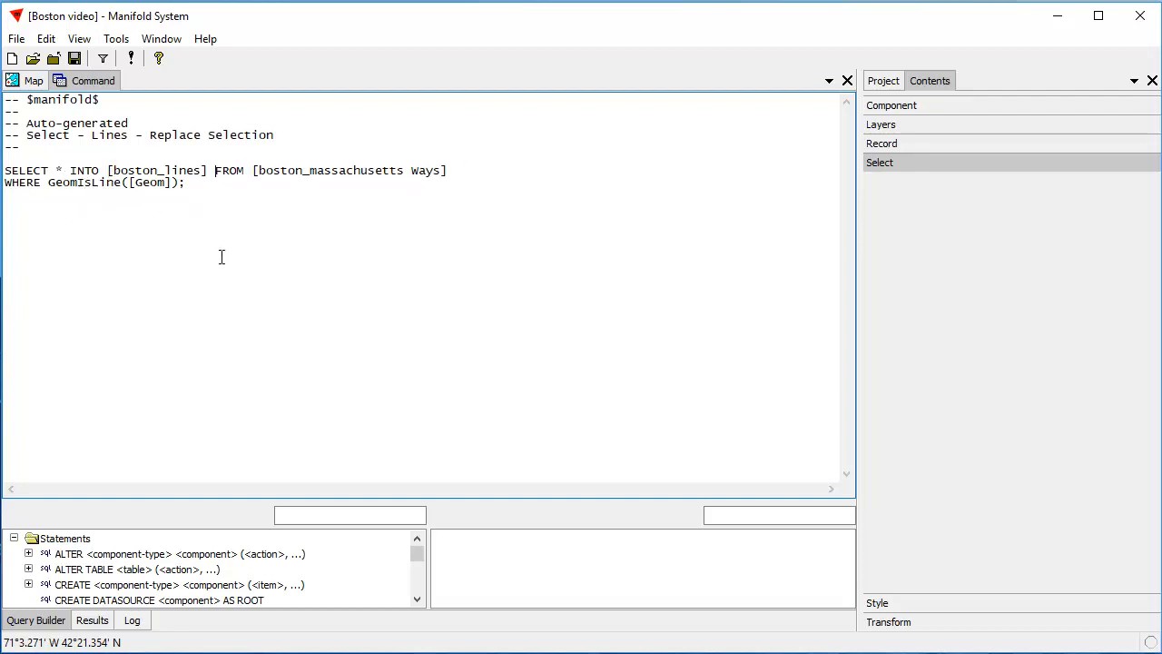
pyautogui.click(131, 58)
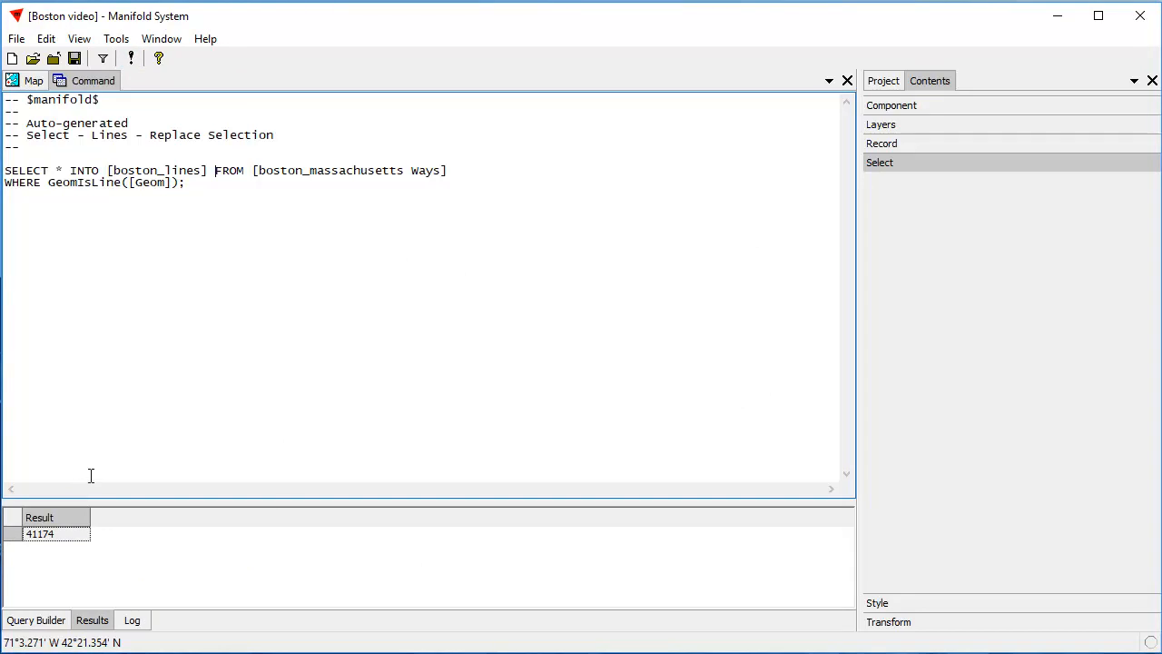
# Close the query and create a boston_lines Drawing from the boston_lines table, using Geom and WGS 84 / Pseudo-Mercator (EPSG:3857)
pyautogui.click(885, 83)
pyautogui.click(847, 80)
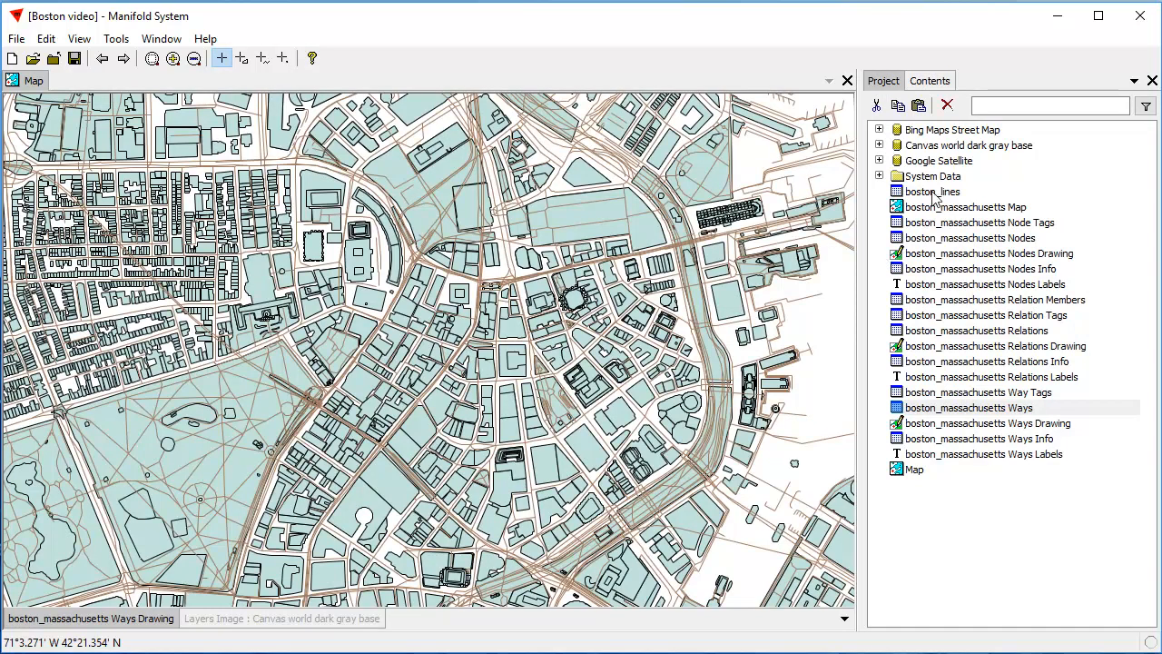
pyautogui.rightClick(933, 192)
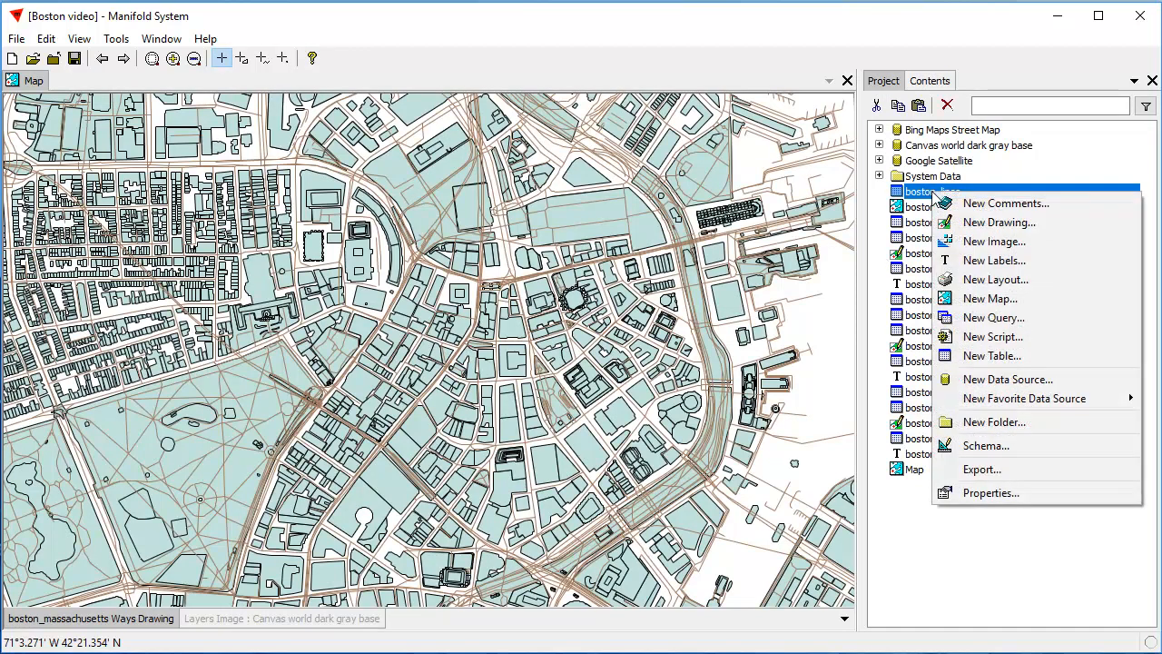
pyautogui.click(1000, 223)
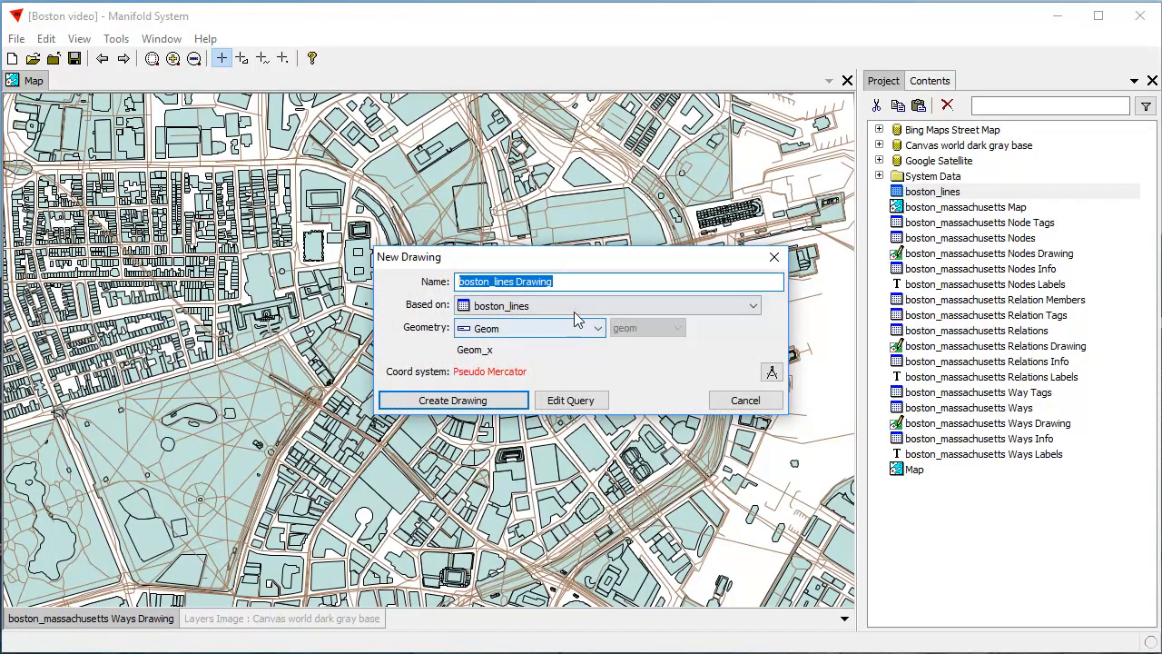
pyautogui.click(771, 374)
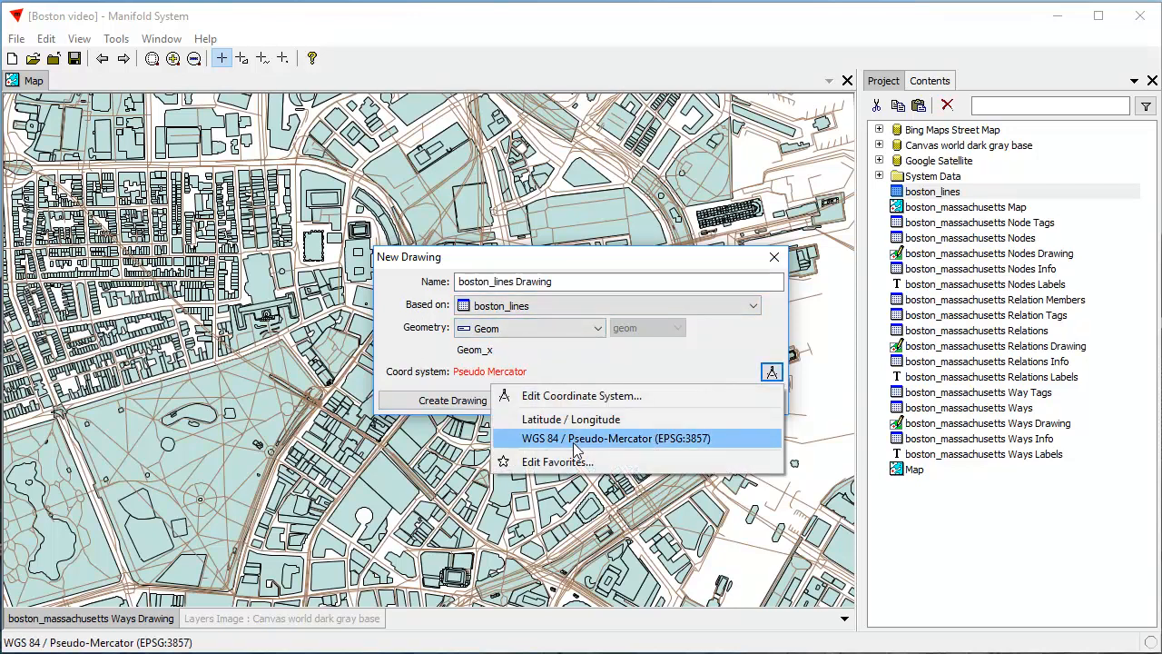
pyautogui.click(505, 437)
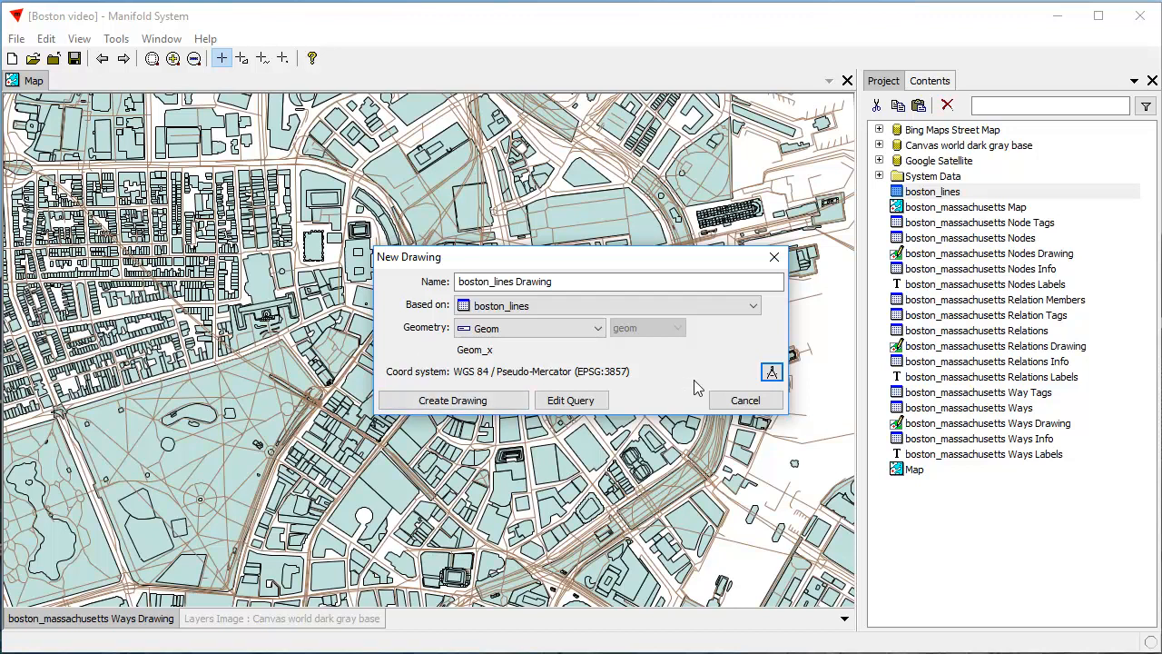
pyautogui.click(509, 402)
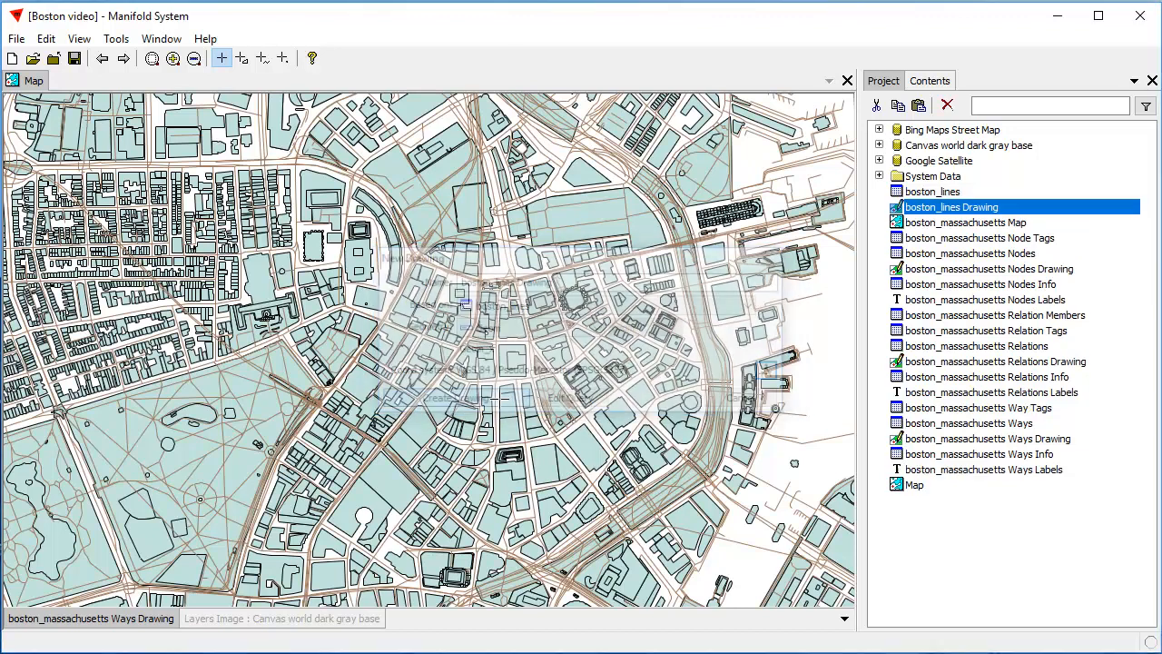
# Open boston_lines Drawing, examine its lines up close around the harbor, and close the drawing window
pyautogui.doubleClick(986, 208)
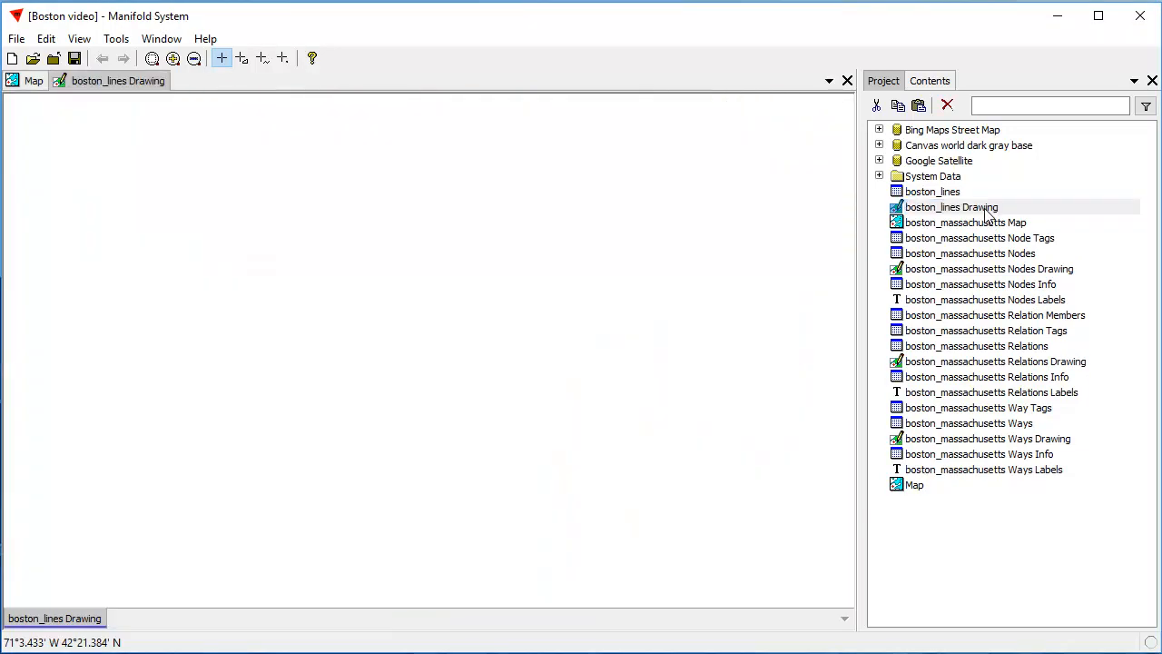
pyautogui.moveTo(395, 226)
pyautogui.mouseDown()
pyautogui.moveTo(445, 277)
pyautogui.moveTo(461, 272)
pyautogui.mouseUp()
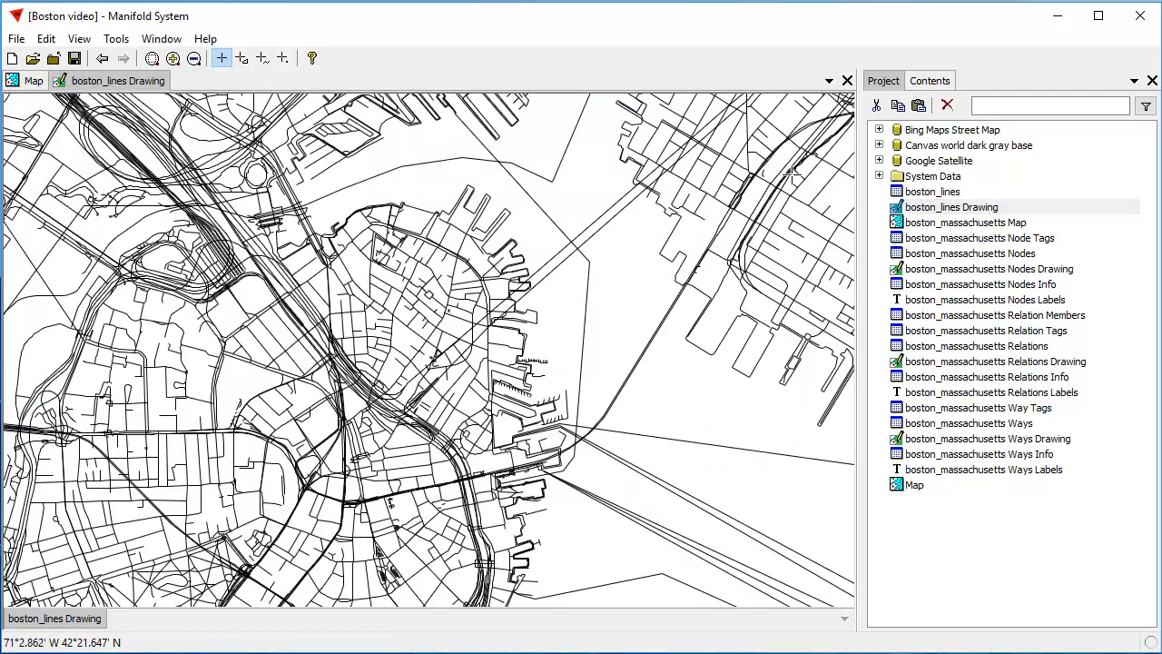
pyautogui.click(847, 81)
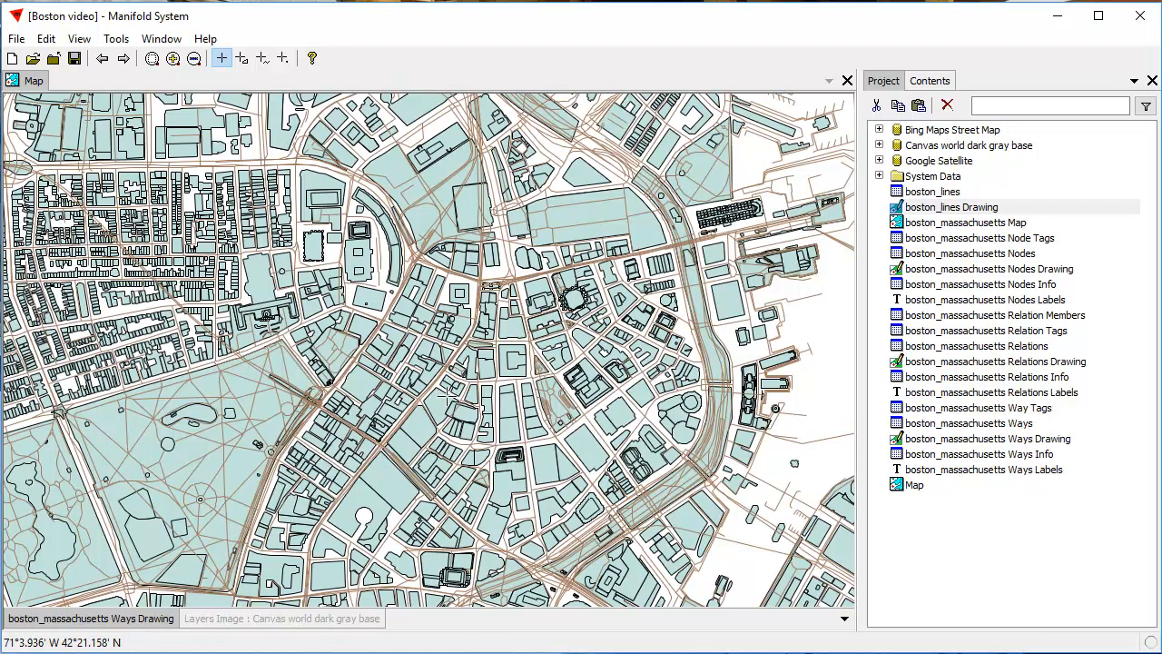
# Choose the Areas selection template on Geom and inspect the previewed areas over the whole ways layer and up close
pyautogui.click(926, 81)
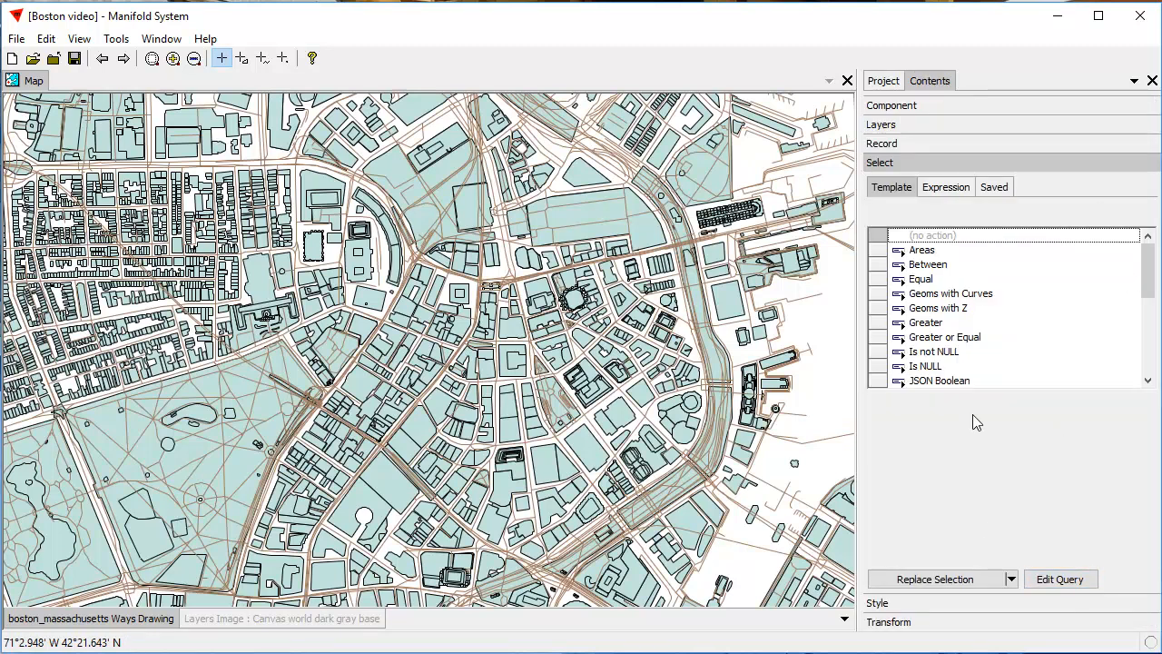
pyautogui.click(928, 251)
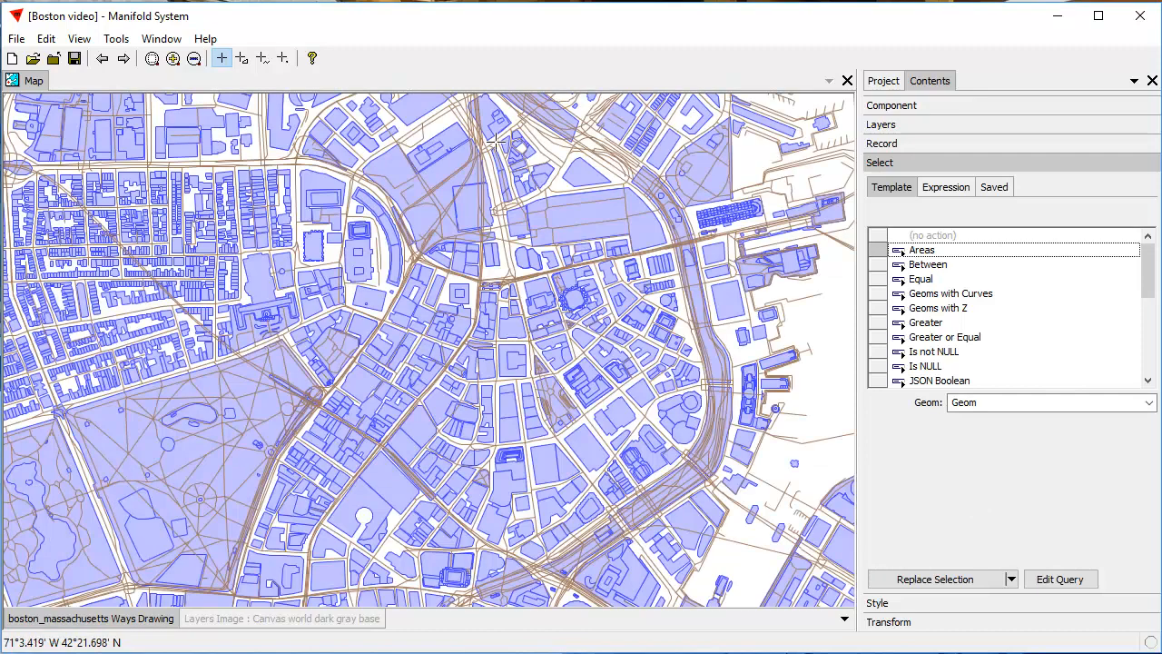
pyautogui.rightClick(115, 621)
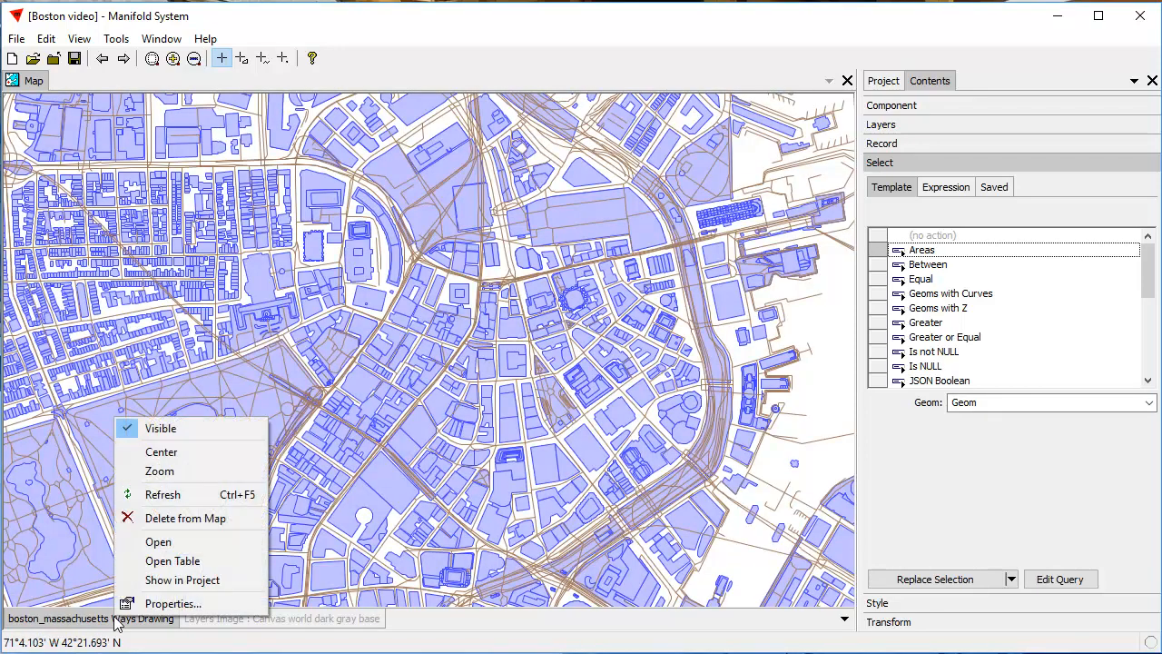
pyautogui.click(175, 470)
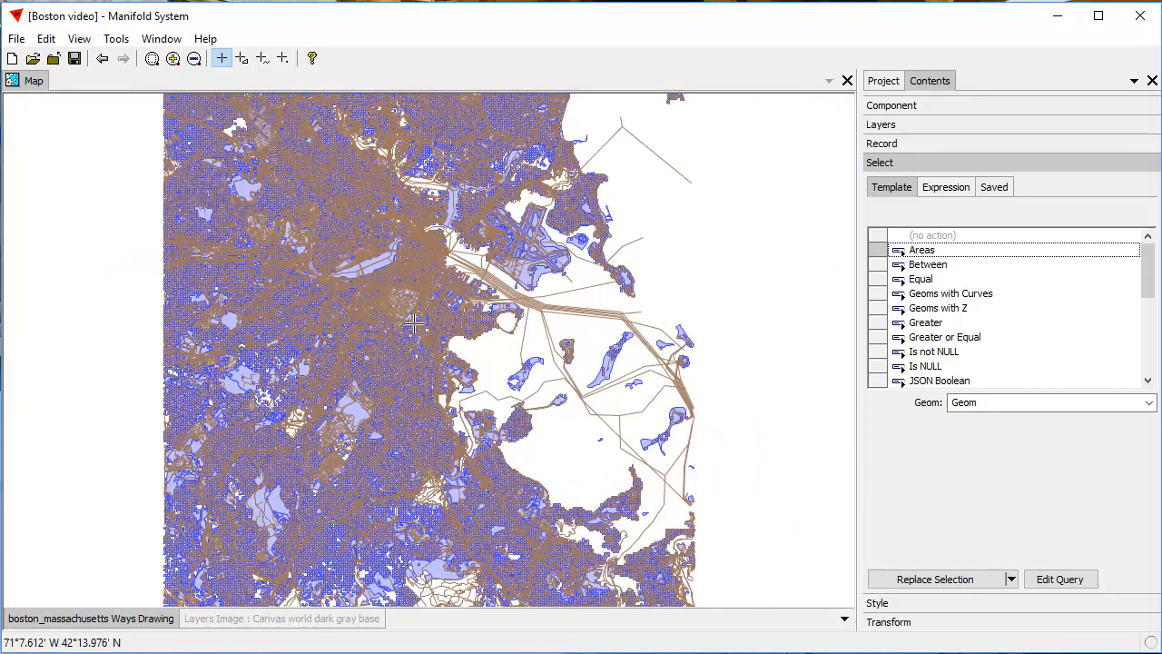
pyautogui.scroll(5, 225, 146)
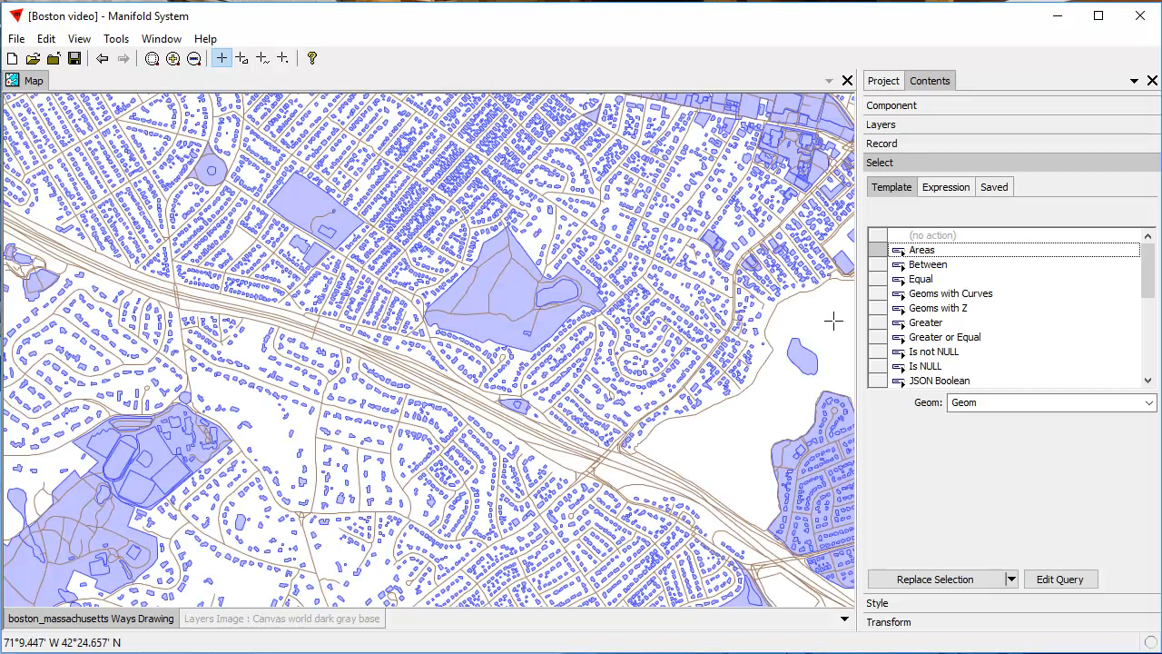
pyautogui.click(101, 58)
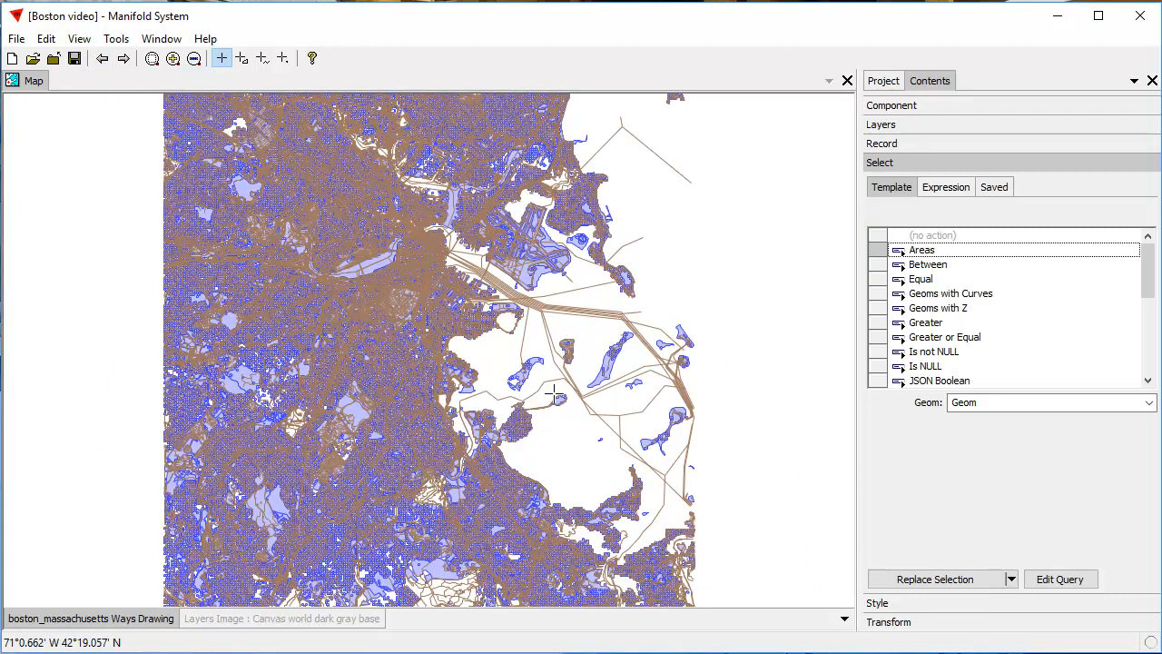
# Open the generated Areas query, insert INTO [boston_areas] between SELECT * and FROM, and run it
pyautogui.click(1068, 582)
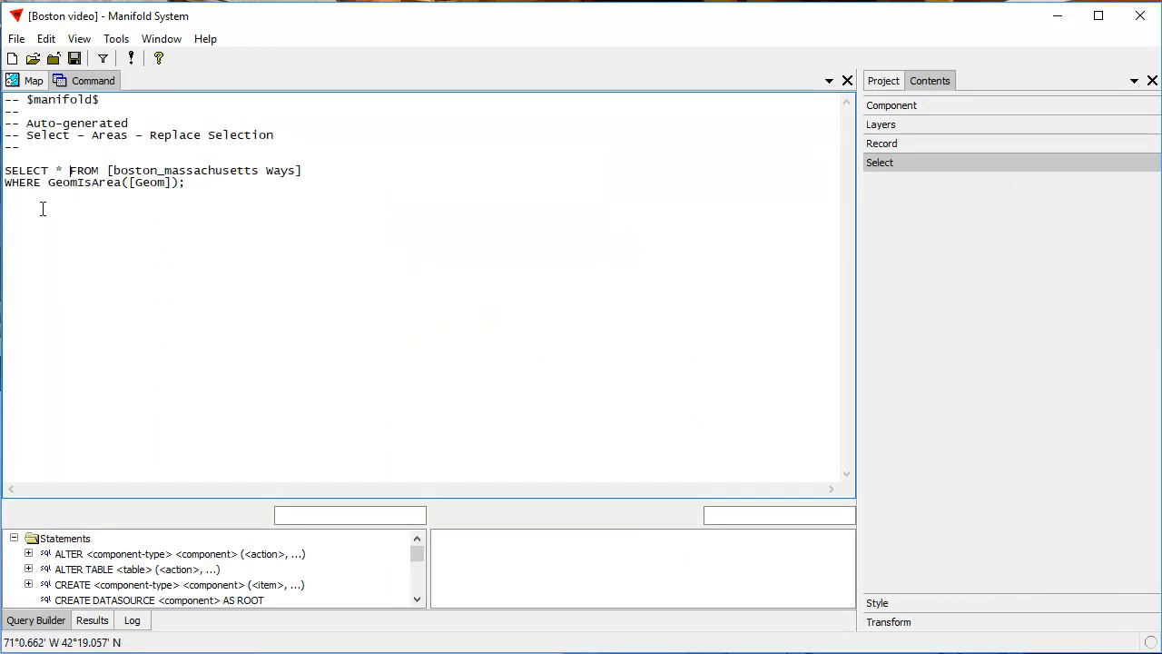
pyautogui.write('INTO ')
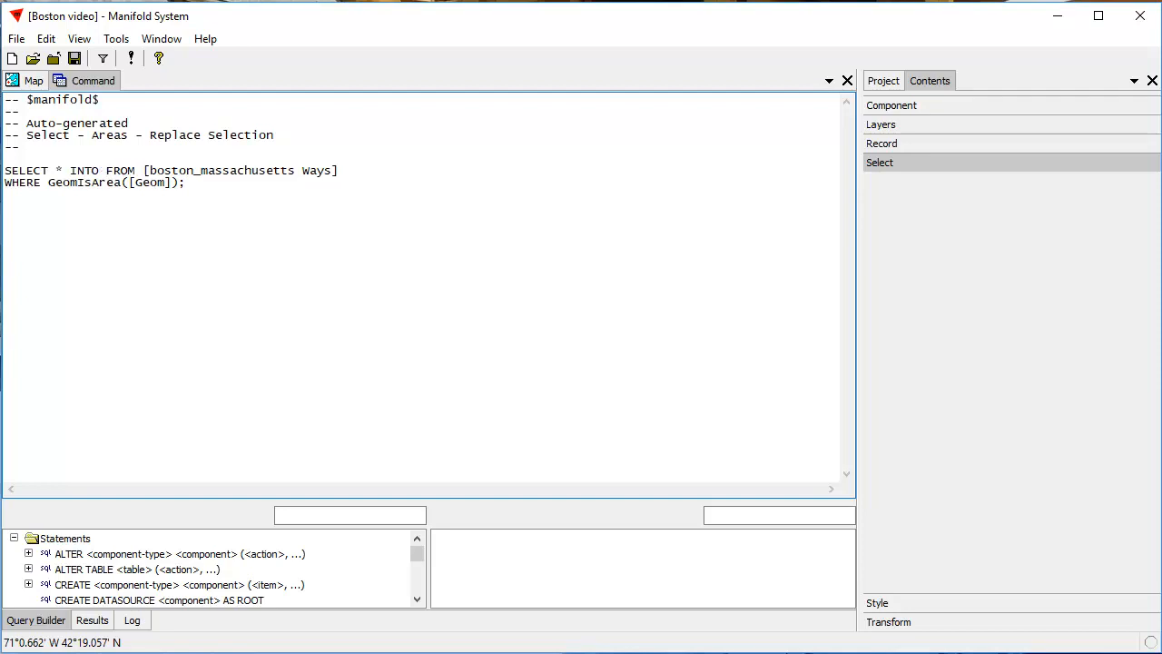
pyautogui.write('[boston')
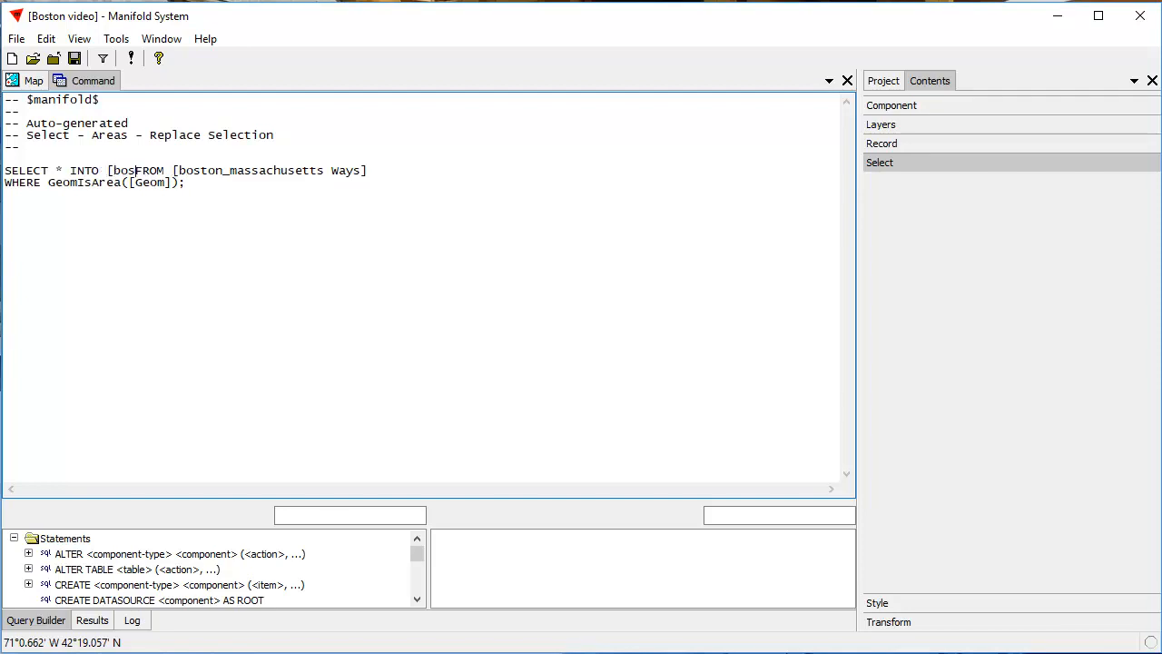
pyautogui.write('_are')
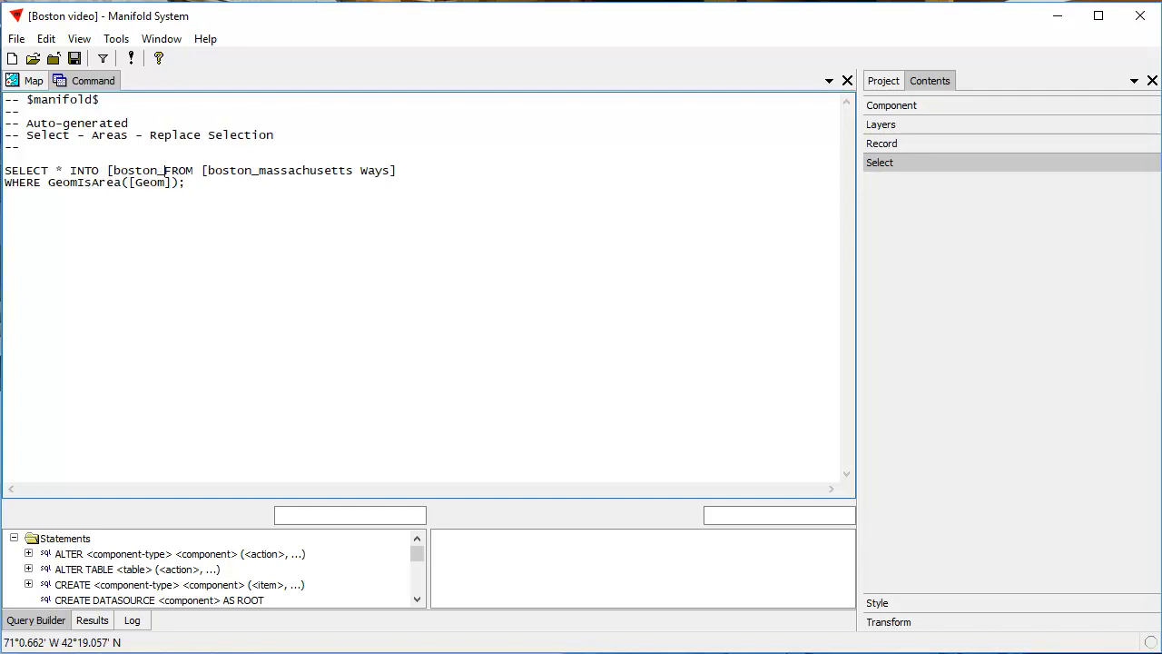
pyautogui.write('as]')
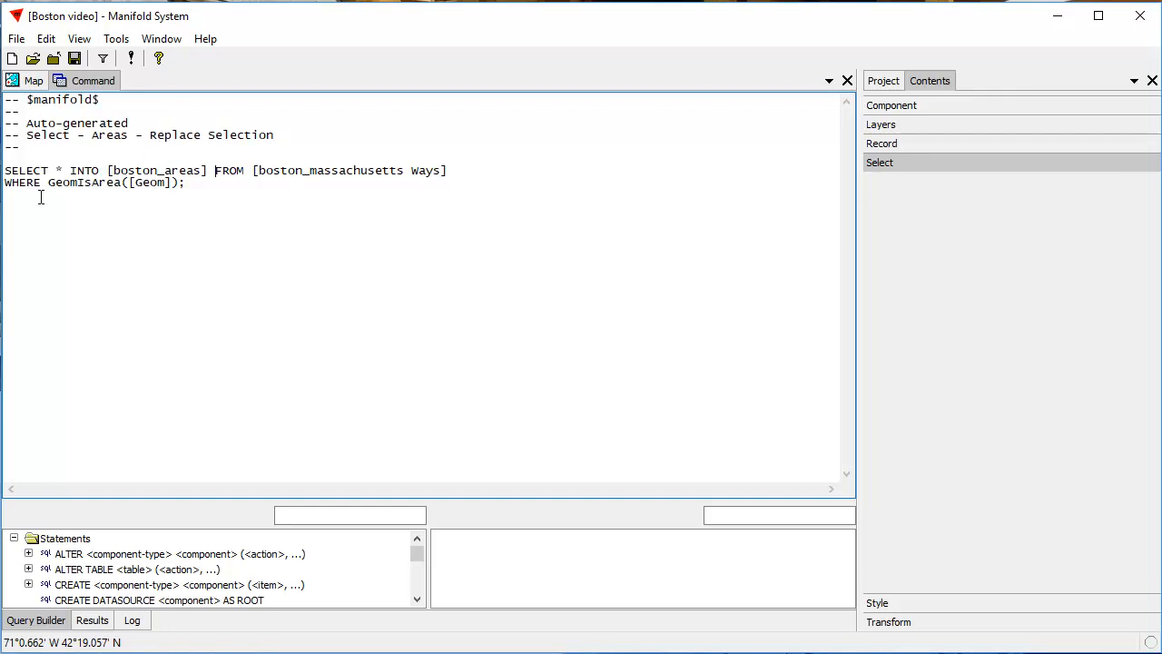
pyautogui.click(131, 58)
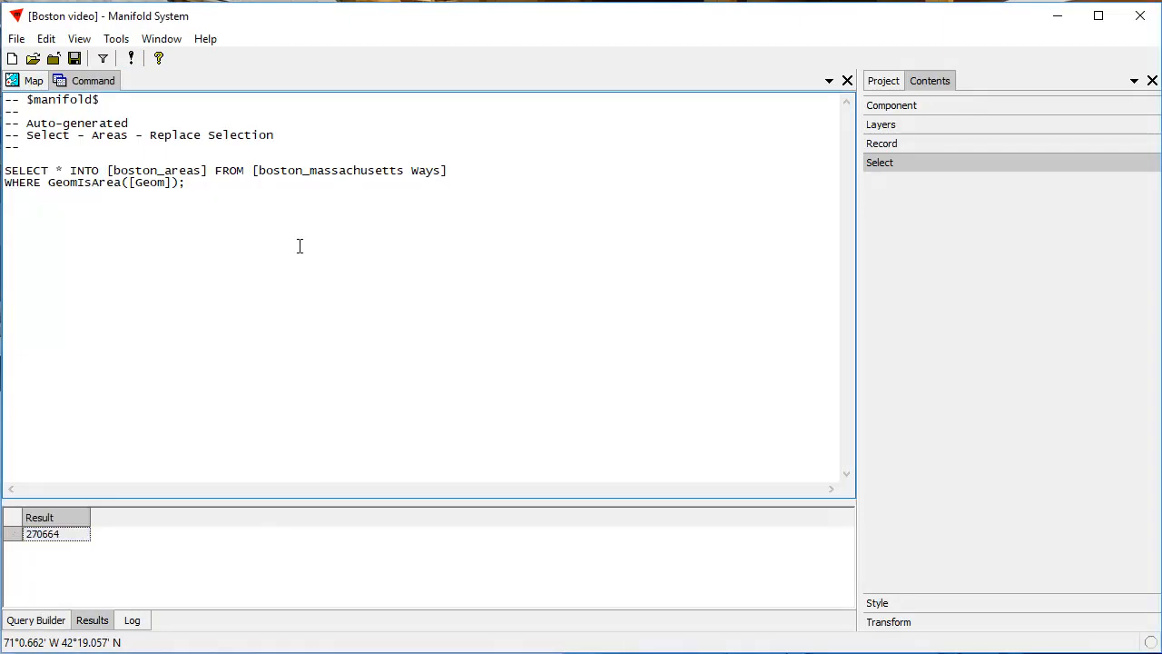
# Close the query and create a boston_areas Drawing from the boston_areas table, using Geom and WGS 84 / Pseudo-Mercator (EPSG:3857)
pyautogui.click(847, 81)
pyautogui.click(880, 81)
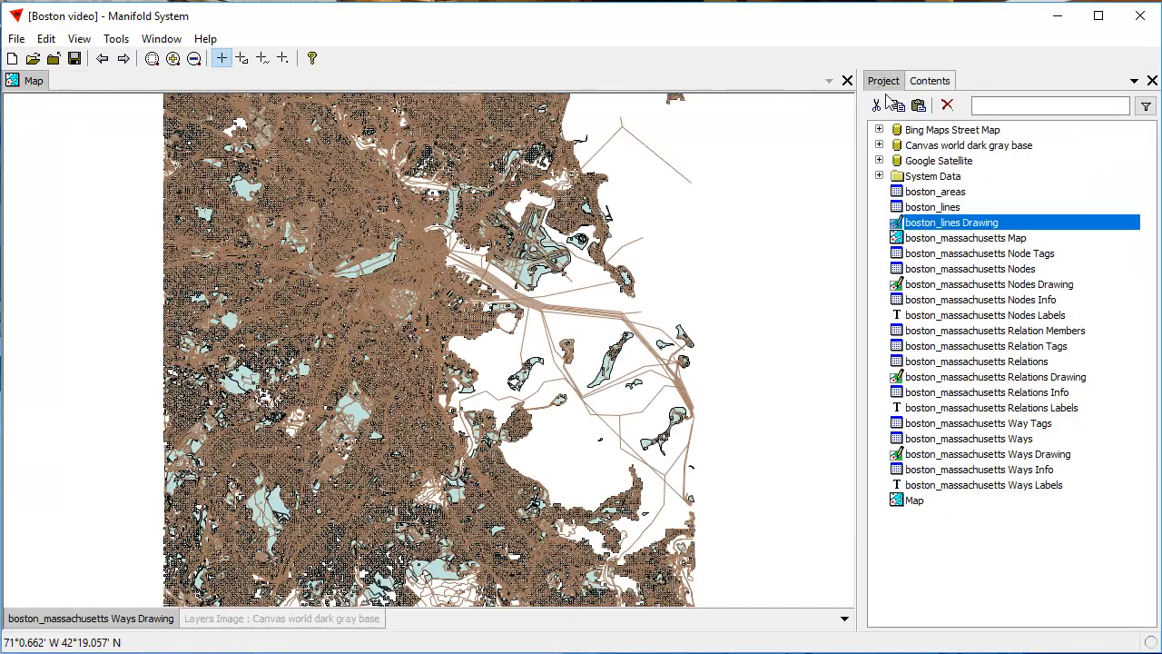
pyautogui.click(957, 194)
pyautogui.rightClick(957, 194)
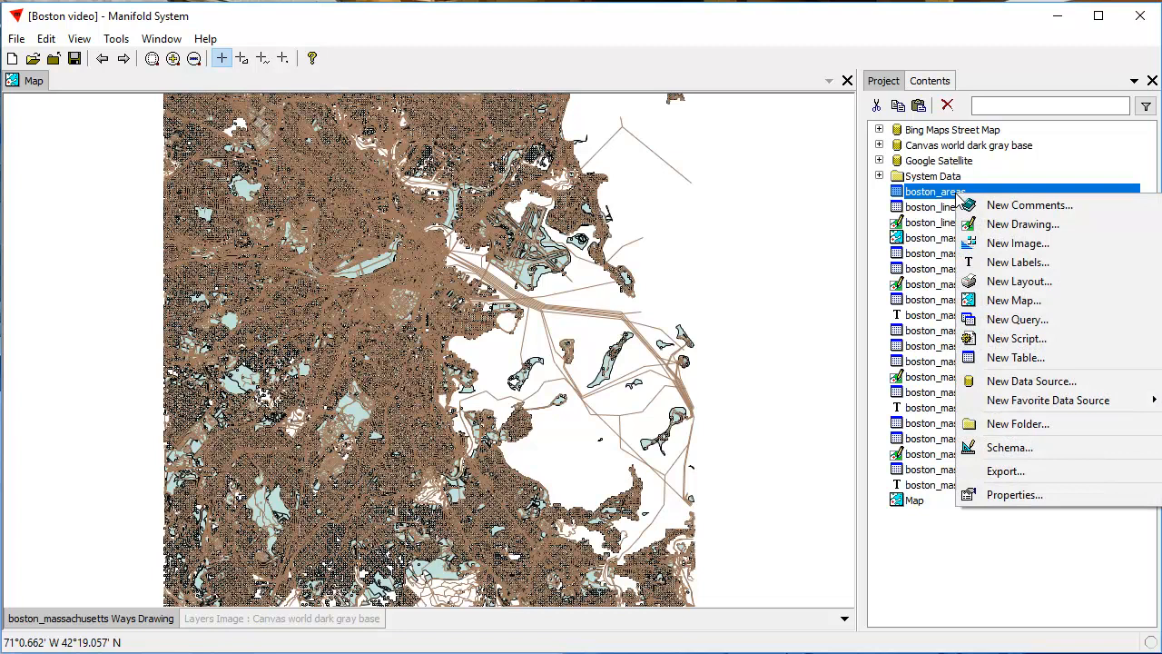
pyautogui.click(1003, 228)
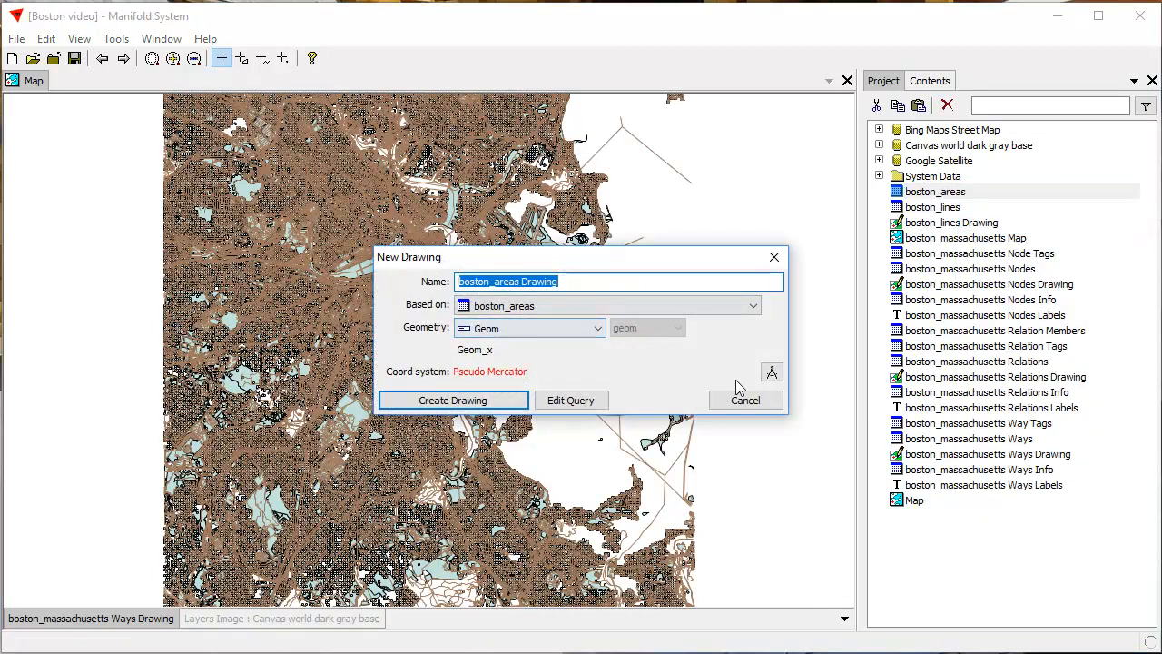
pyautogui.click(772, 373)
pyautogui.click(630, 437)
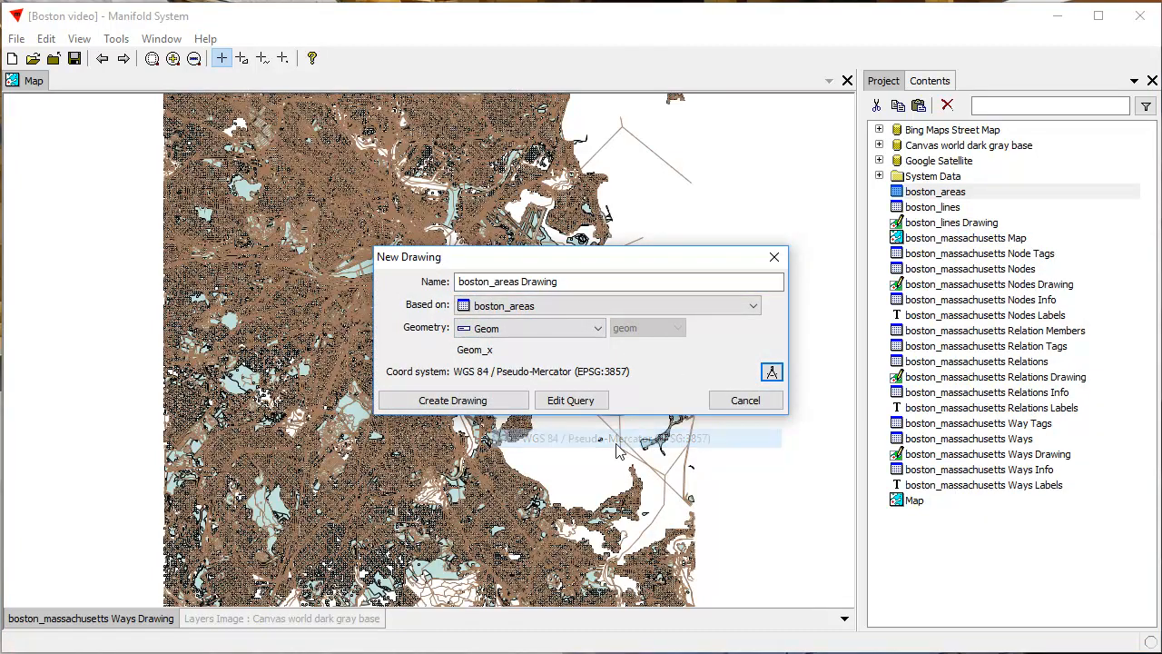
pyautogui.click(500, 400)
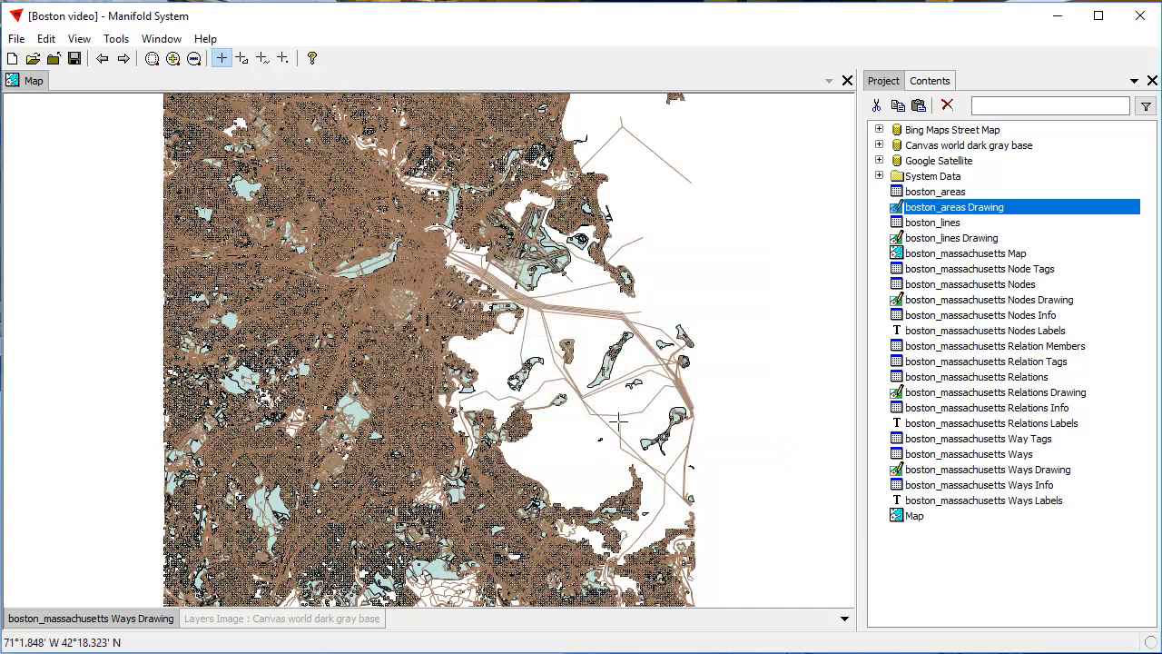
# Hide the boston_massachusetts Ways Drawing layer and add boston_areas Drawing and boston_lines Drawing to the map above it
pyautogui.keyDown('shift'); pyautogui.click(105, 624); pyautogui.keyUp('shift')
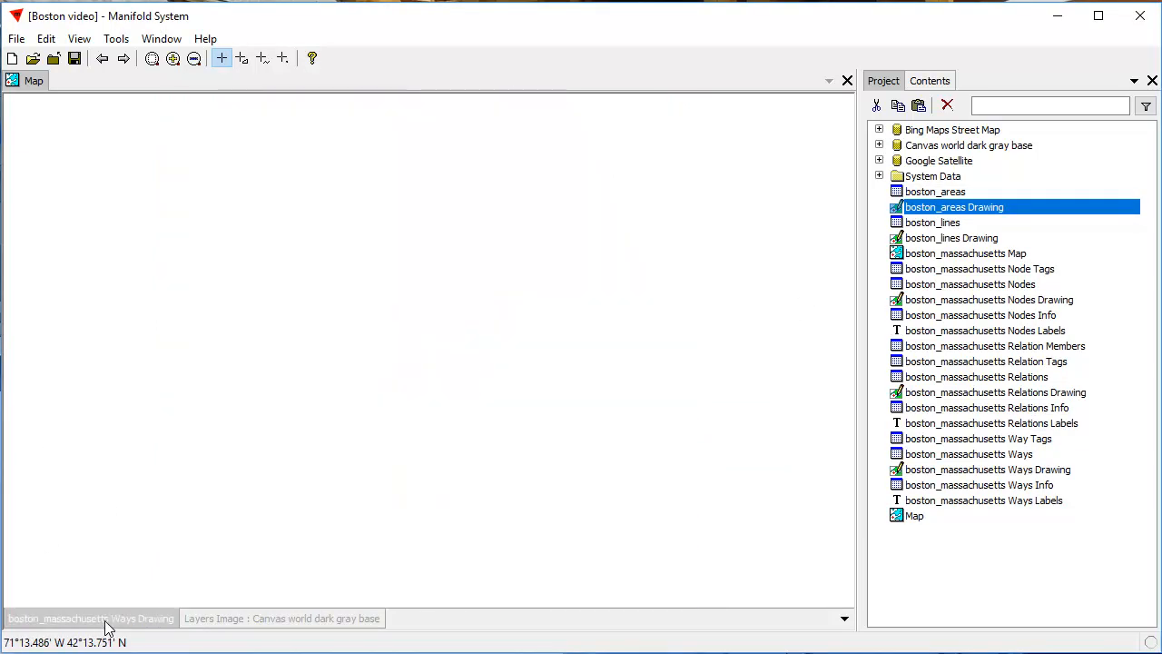
pyautogui.moveTo(987, 212); pyautogui.dragTo(537, 267)
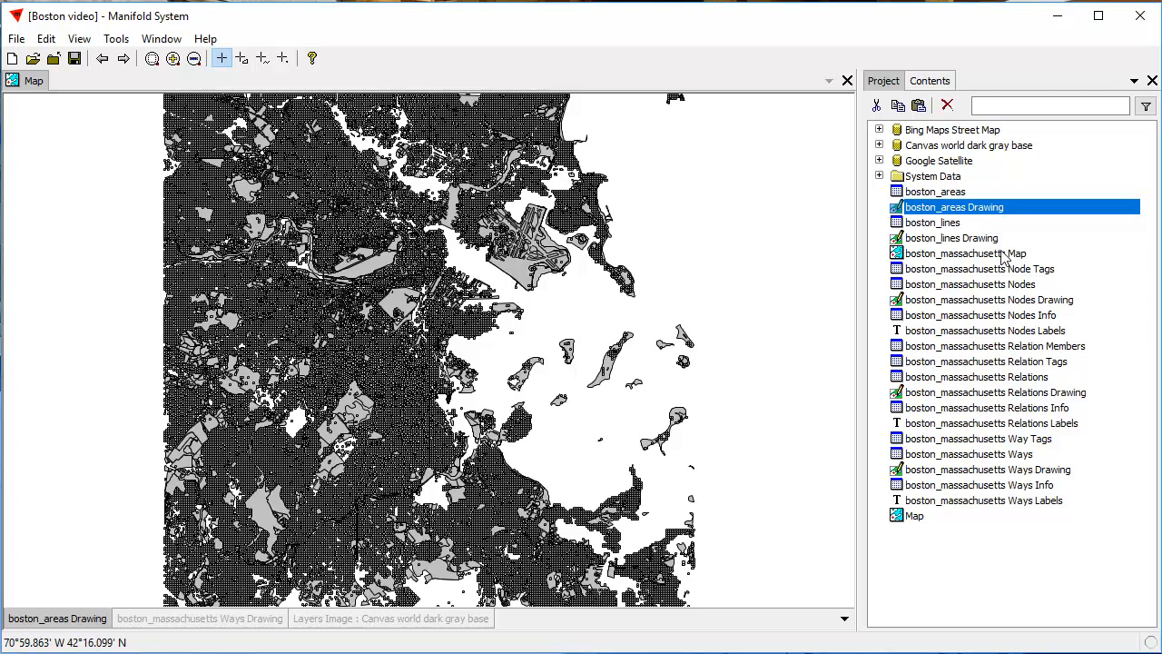
pyautogui.moveTo(980, 243)
pyautogui.mouseDown()
pyautogui.moveTo(148, 303)
pyautogui.moveTo(156, 296)
pyautogui.mouseUp()
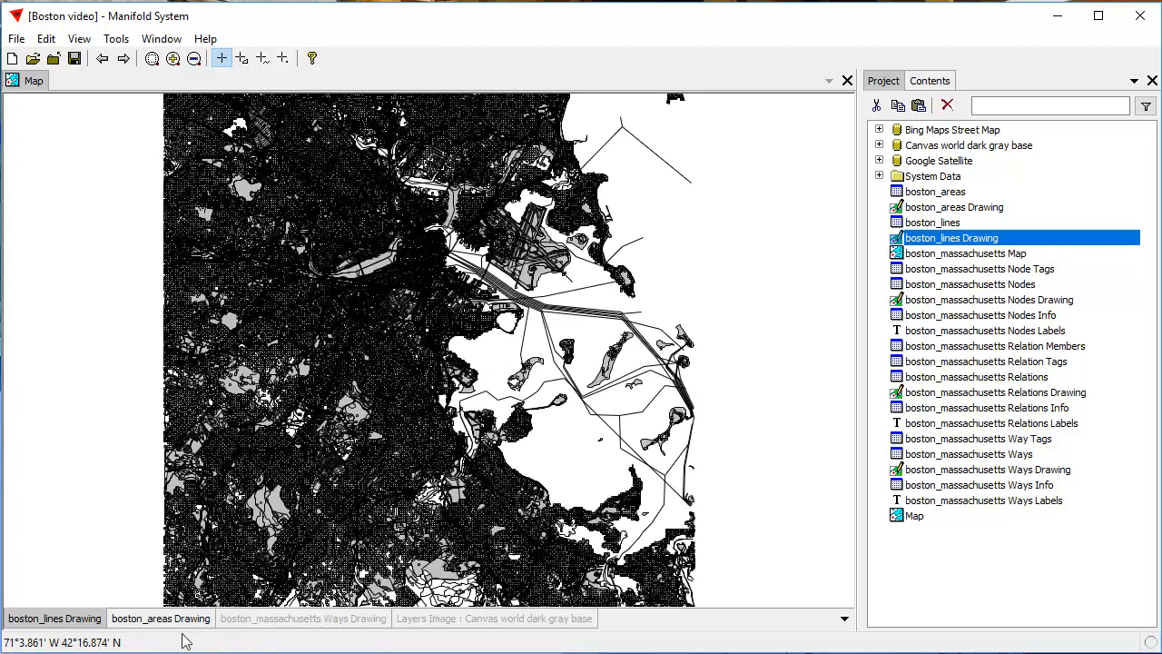
# Examine the combined lines and areas layers up close over downtown Boston
pyautogui.click(422, 263)
pyautogui.moveTo(422, 263); pyautogui.dragTo(450, 296)
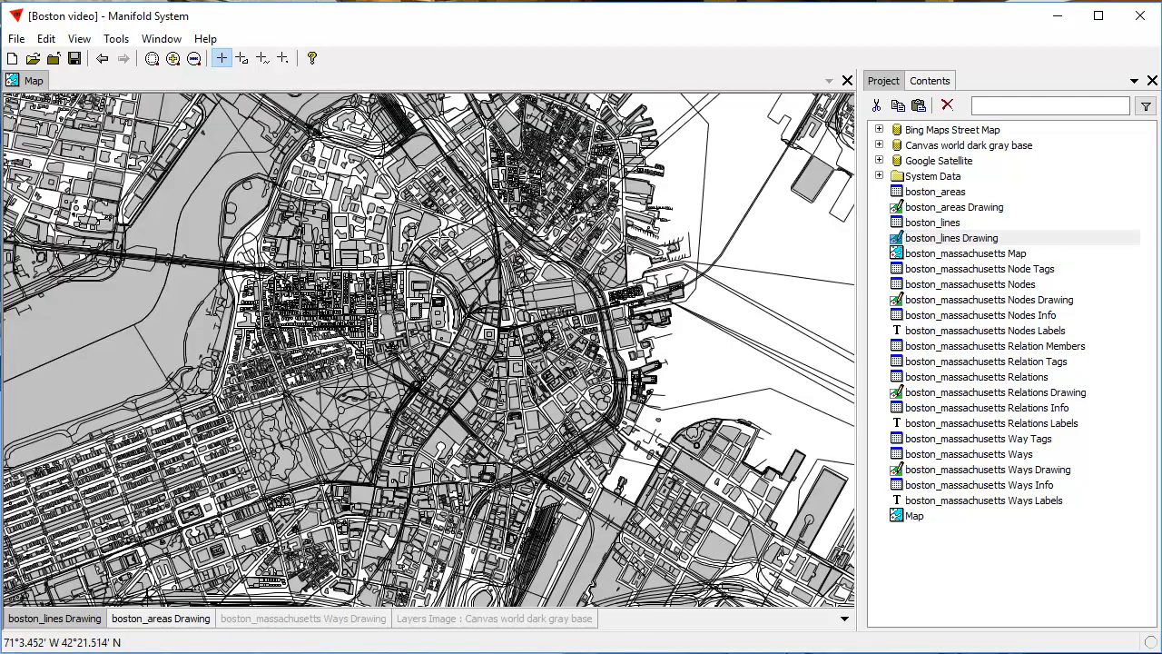
pyautogui.moveTo(283, 155)
pyautogui.mouseDown()
pyautogui.moveTo(597, 317)
pyautogui.moveTo(626, 538)
pyautogui.mouseUp()
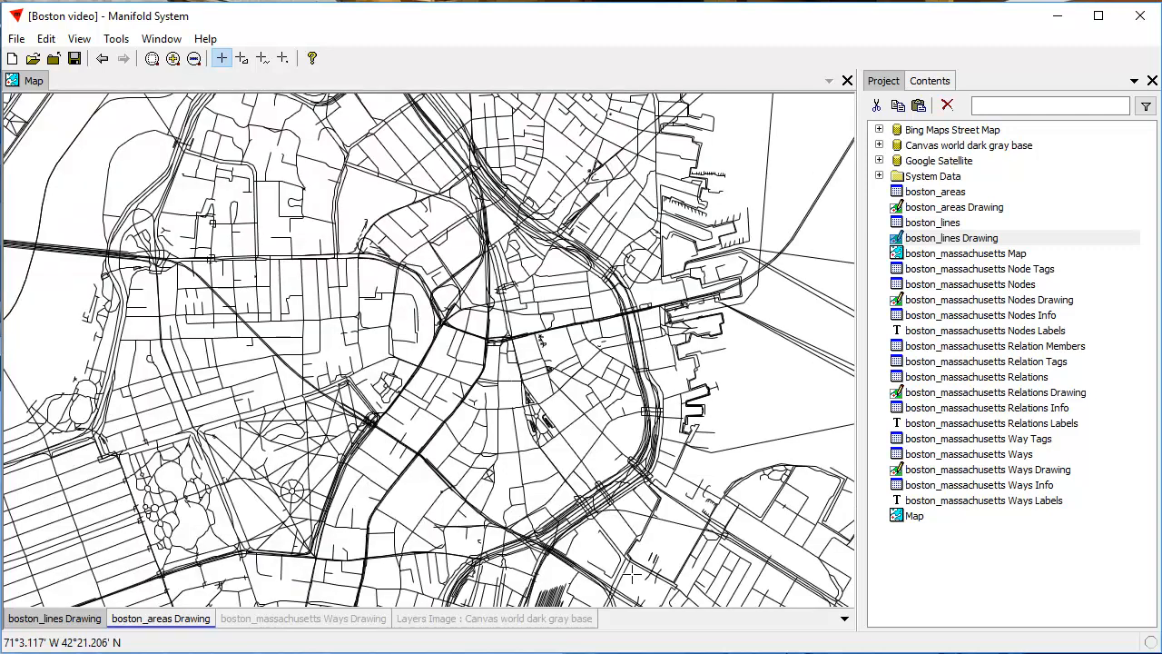
pyautogui.moveTo(365, 485); pyautogui.dragTo(385, 429)
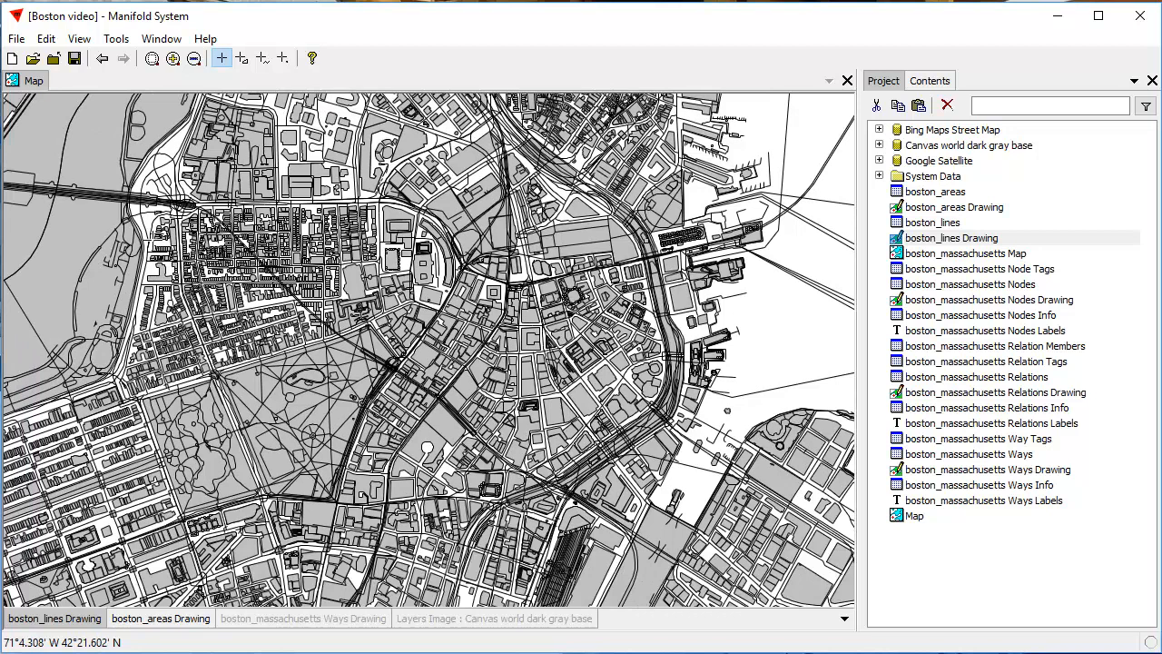
pyautogui.scroll(1, 634, 497)
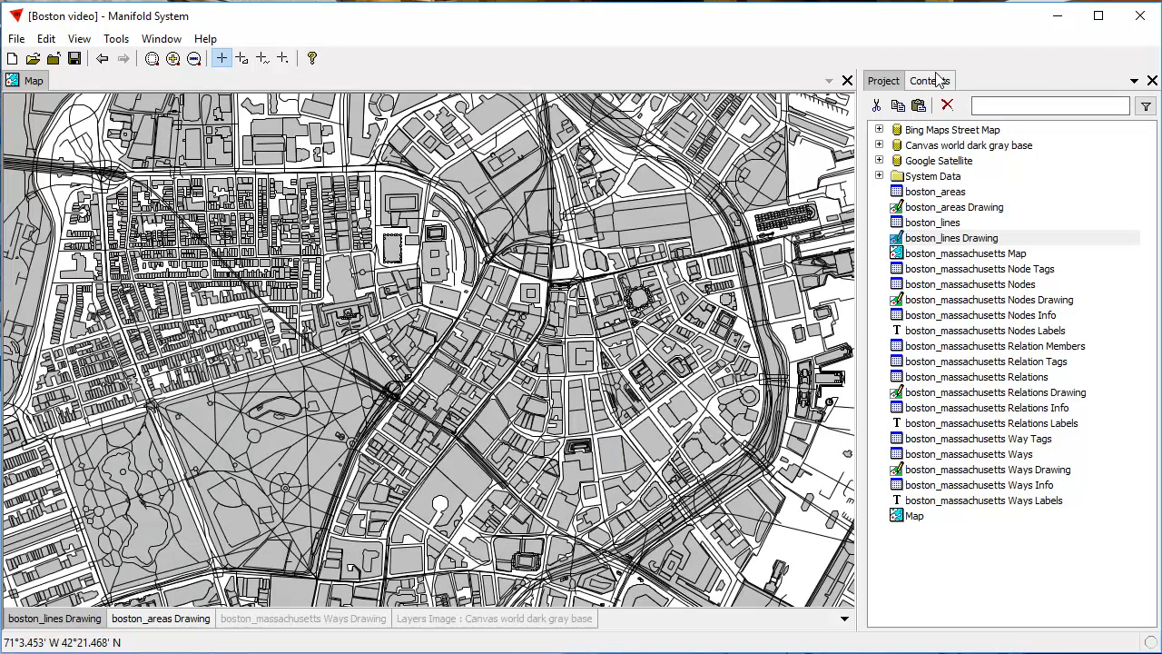
# Theme the line color of boston_lines Drawing by the id field in equal intervals, using the Color Brewer CB Spectral palette
pyautogui.click(917, 81)
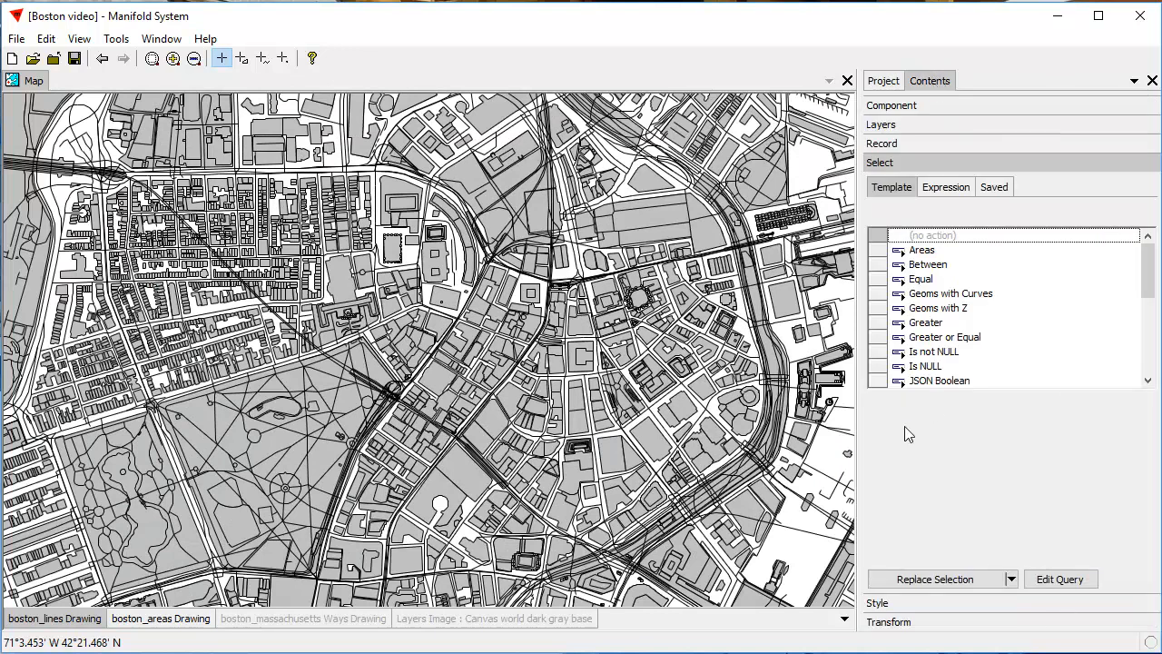
pyautogui.click(912, 605)
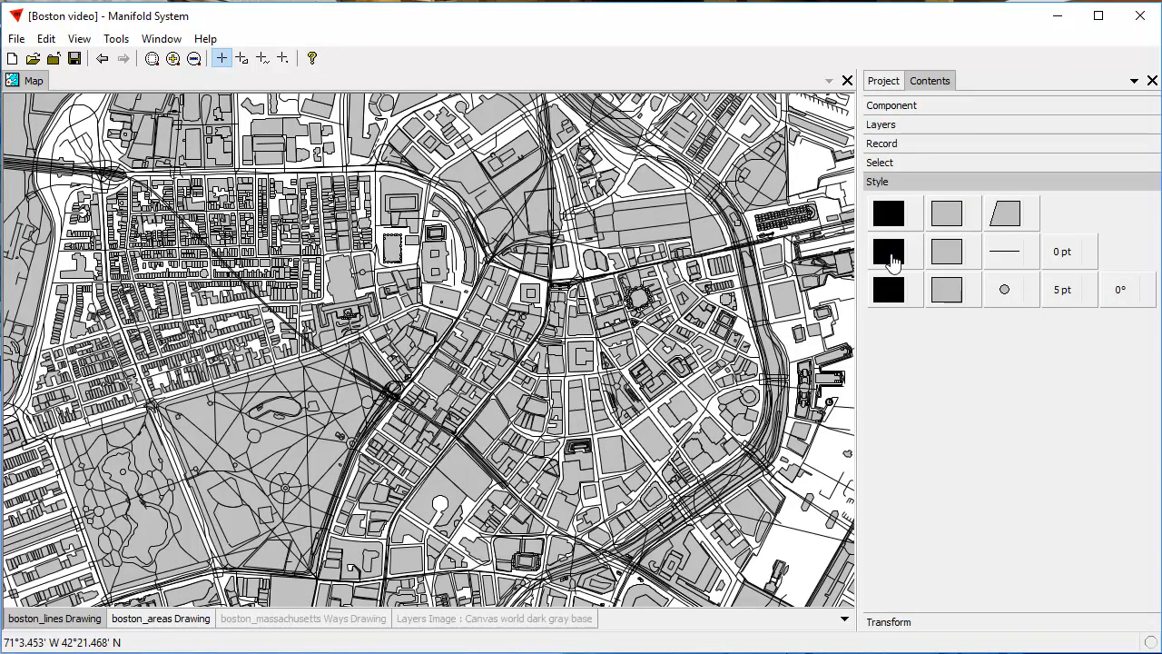
pyautogui.click(917, 266)
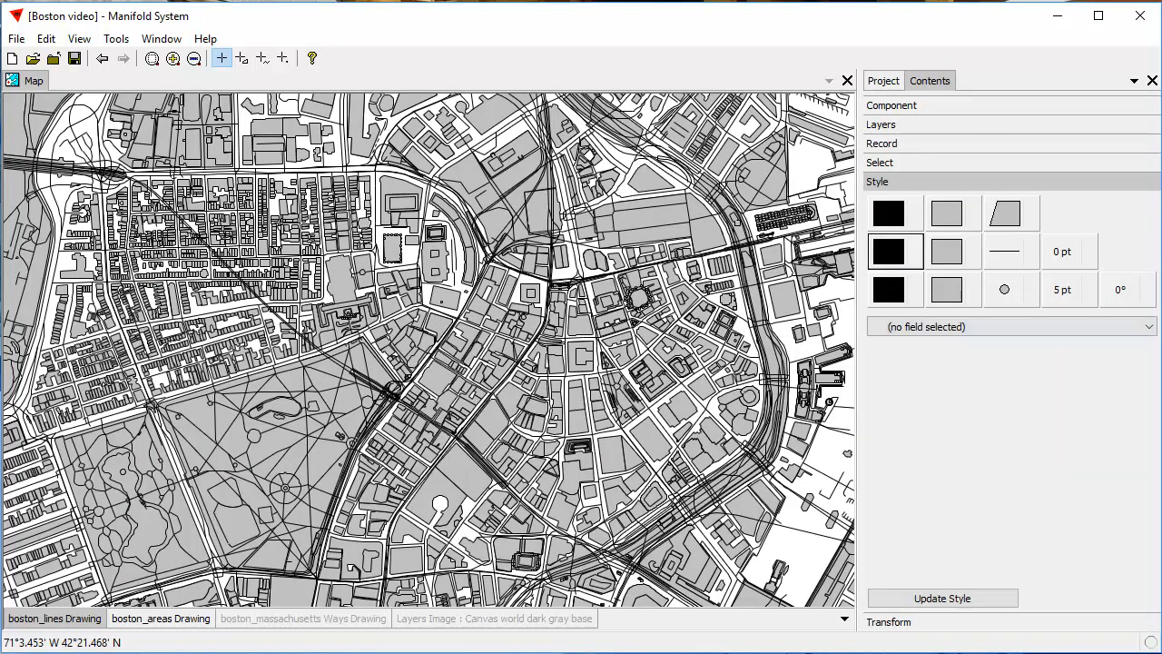
pyautogui.click(1149, 327)
pyautogui.click(919, 354)
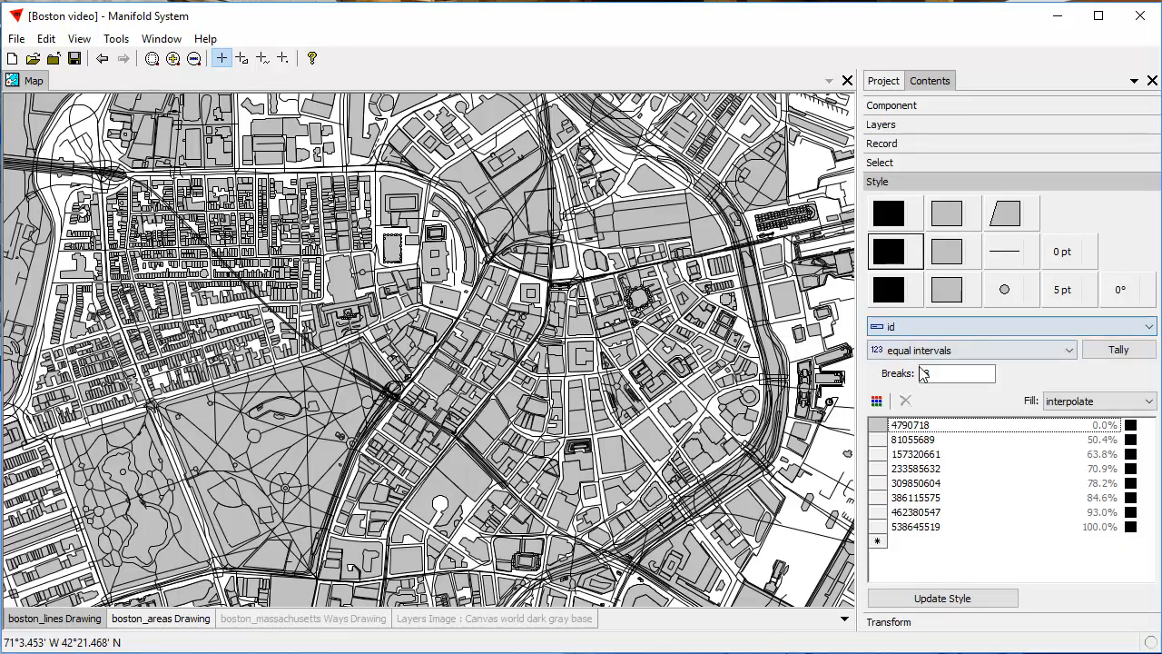
pyautogui.click(875, 424)
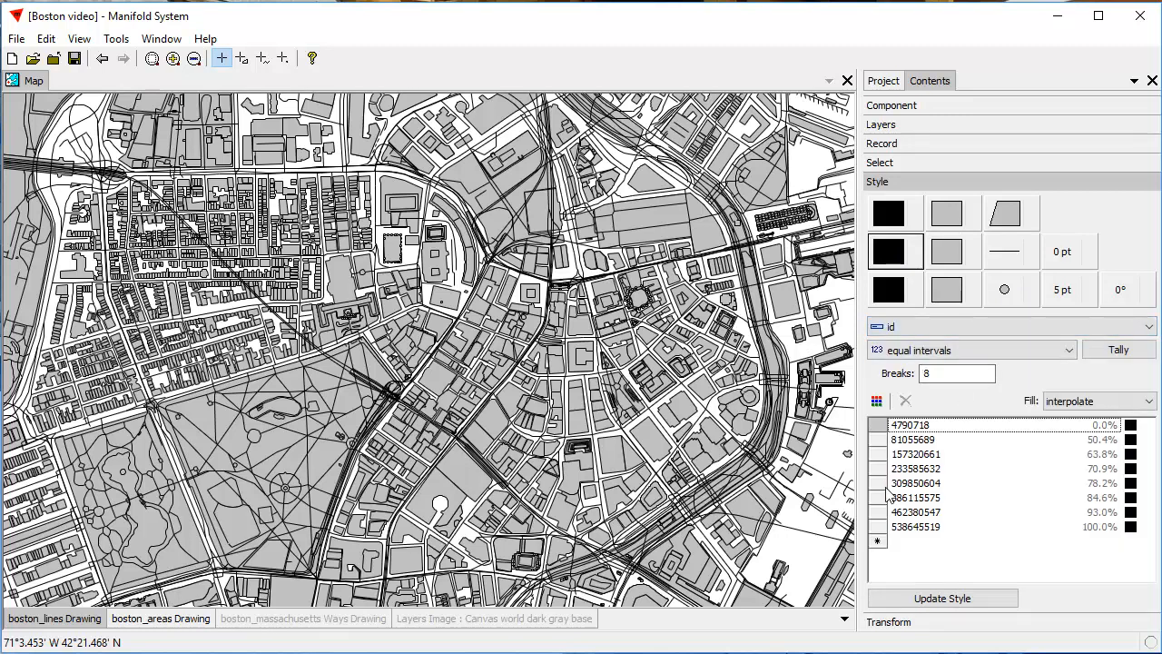
pyautogui.click(877, 401)
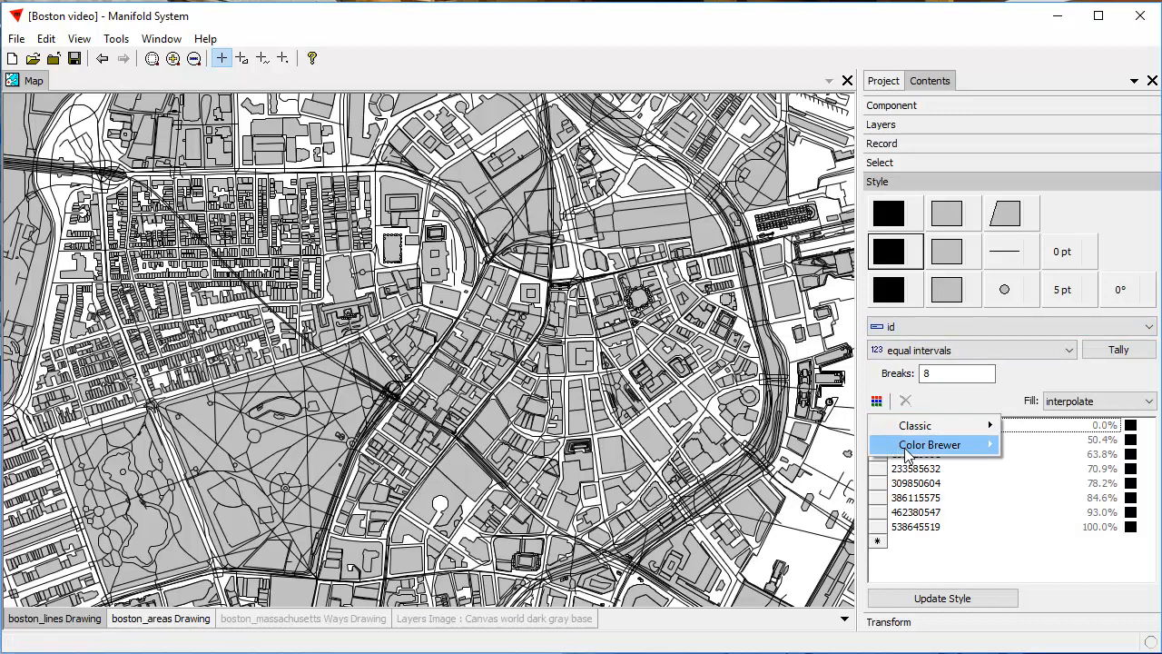
pyautogui.moveTo(907, 456)
pyautogui.click(1058, 367)
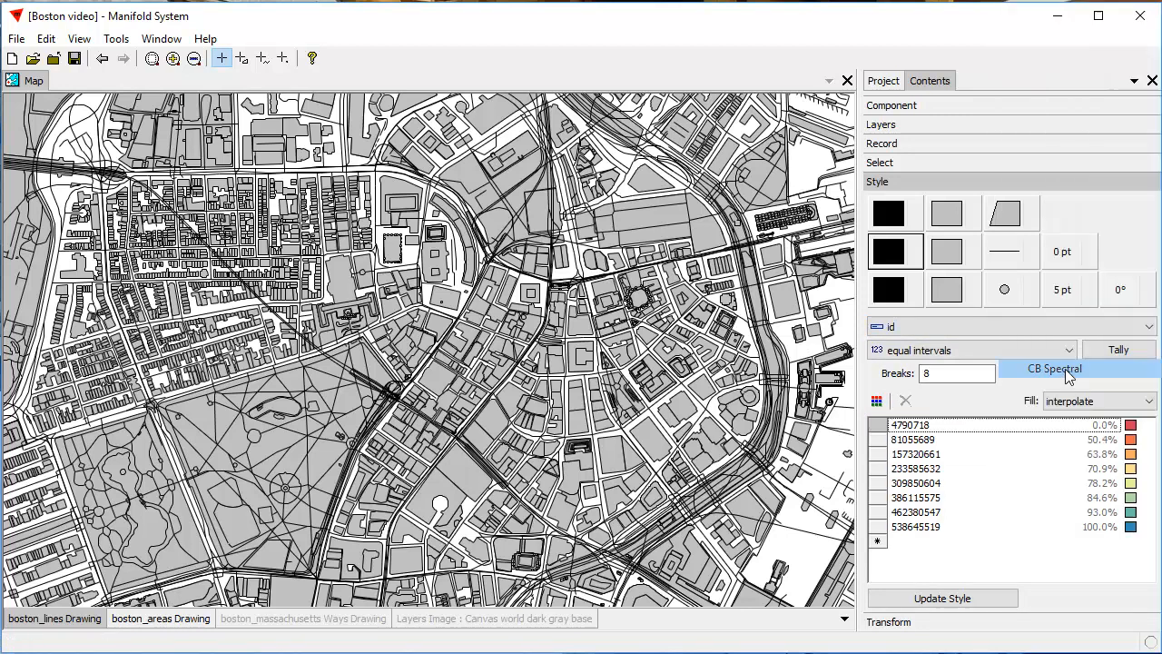
# Reverse the palette order across all id intervals and apply the updated style to boston_lines Drawing
pyautogui.click(1020, 502)
pyautogui.hotkey('ctrl', 'a')
pyautogui.rightClick(1130, 498)
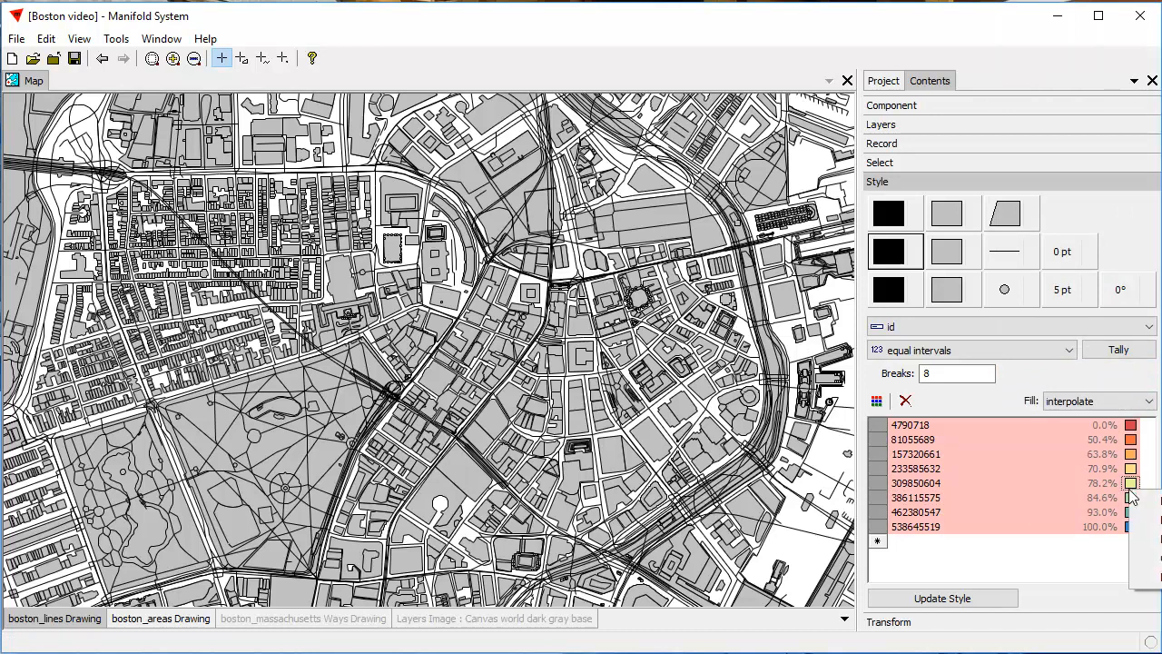
pyautogui.click(999, 545)
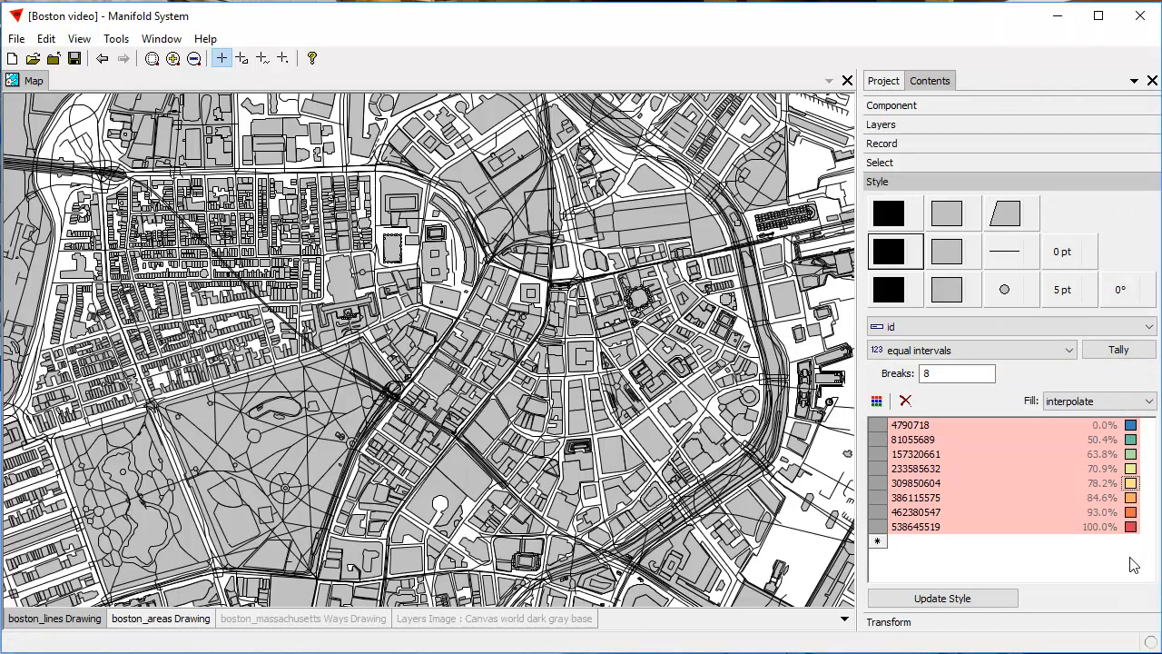
pyautogui.click(979, 598)
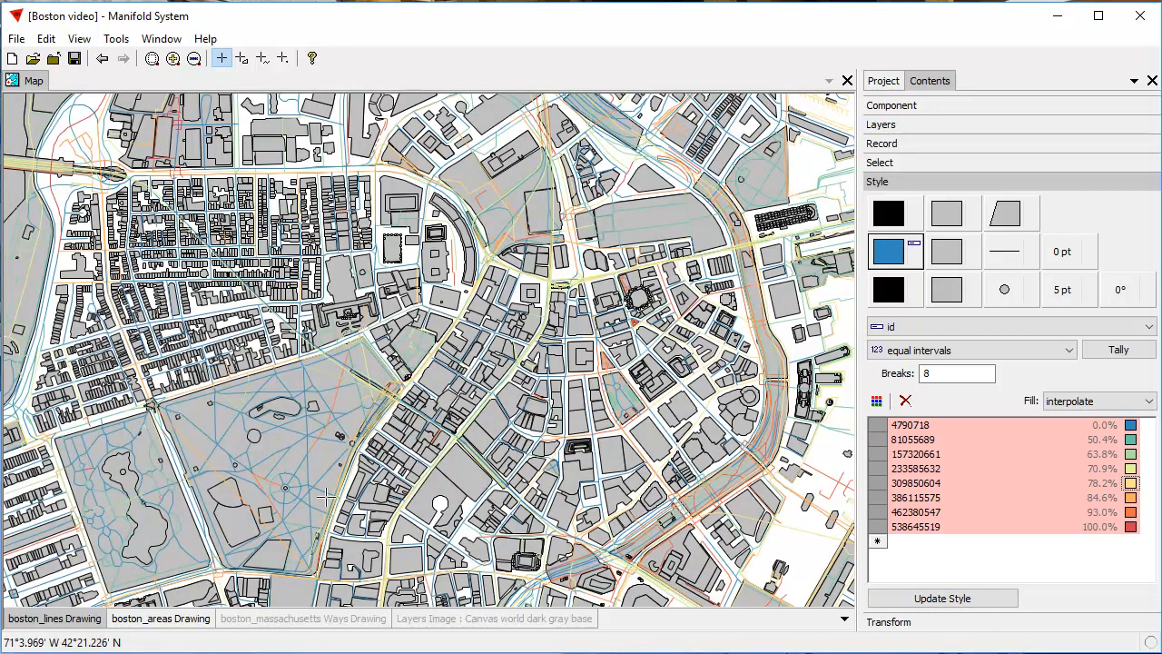
# Set the line width of boston_lines Drawing to 2 pt
pyautogui.click(1071, 257)
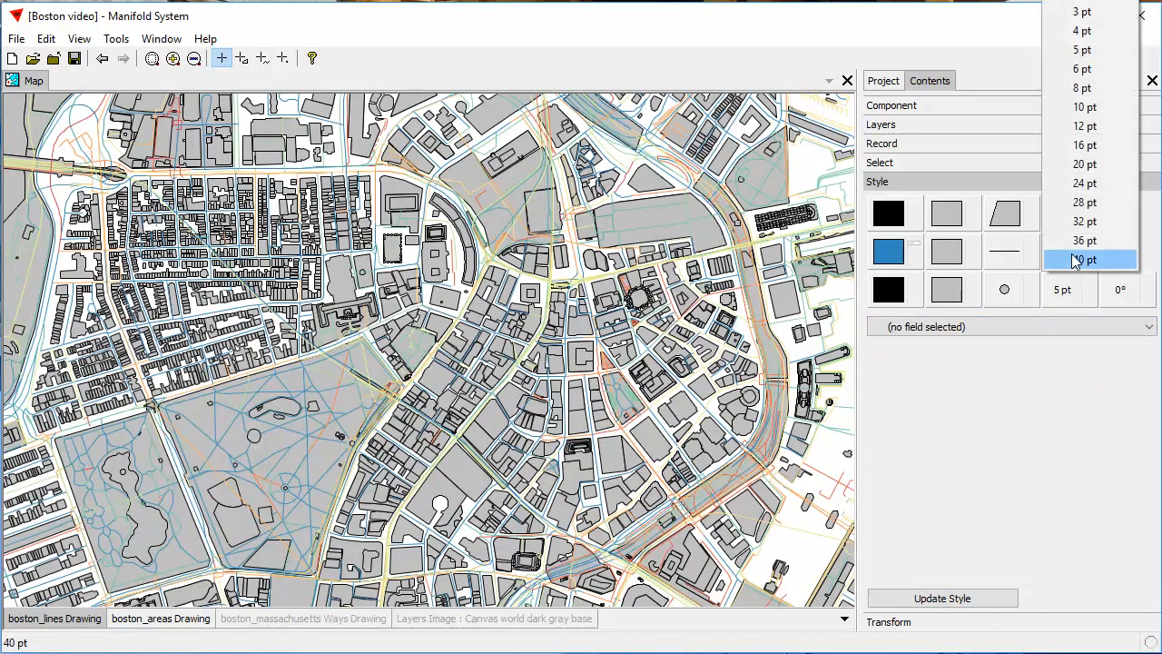
pyautogui.click(1089, 10)
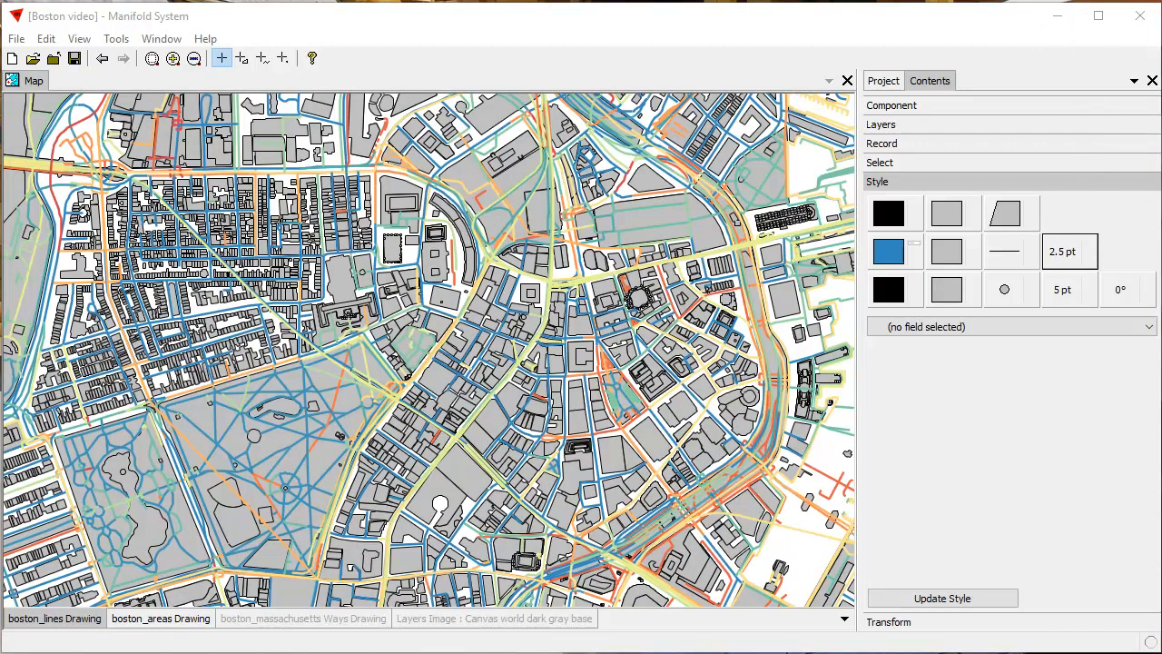
pyautogui.click(1086, 262)
pyautogui.write('2')
pyautogui.press('Return')
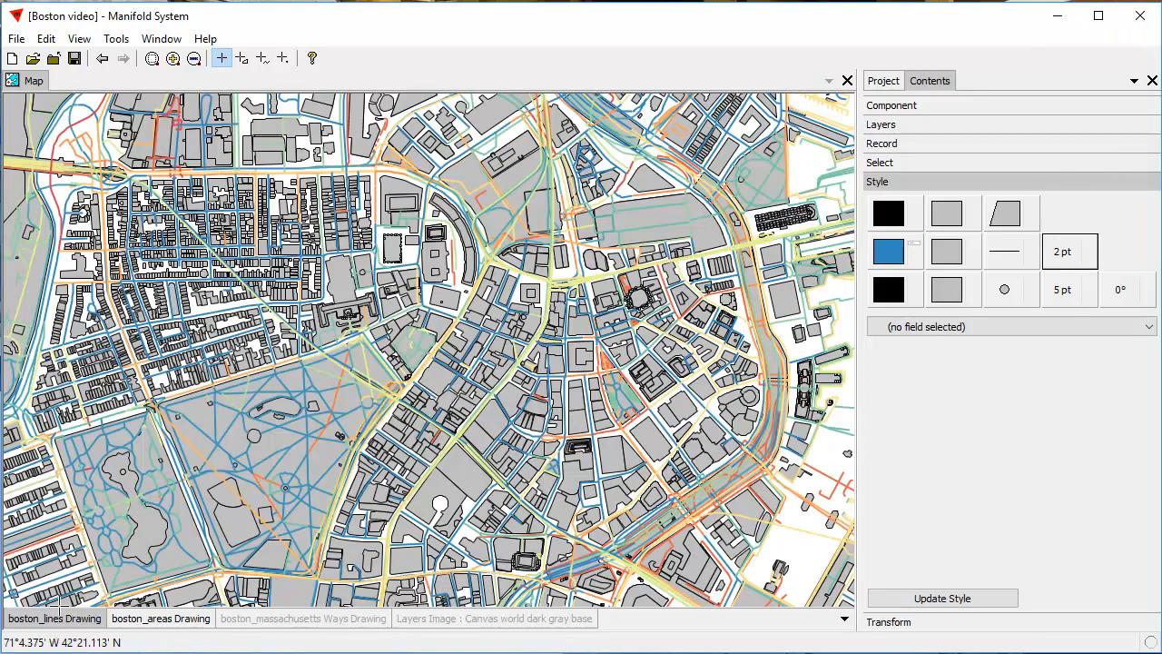
# Duplicate boston_lines Drawing and add the copy to the map between boston_lines Drawing and boston_areas Drawing
pyautogui.click(894, 83)
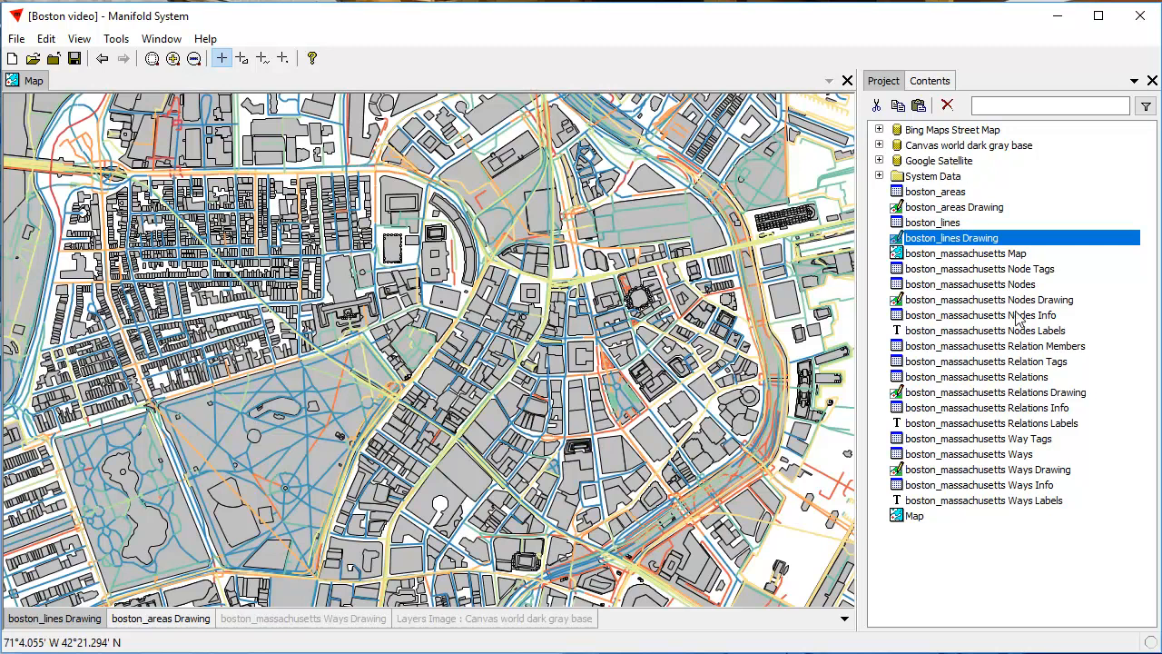
pyautogui.click(918, 106)
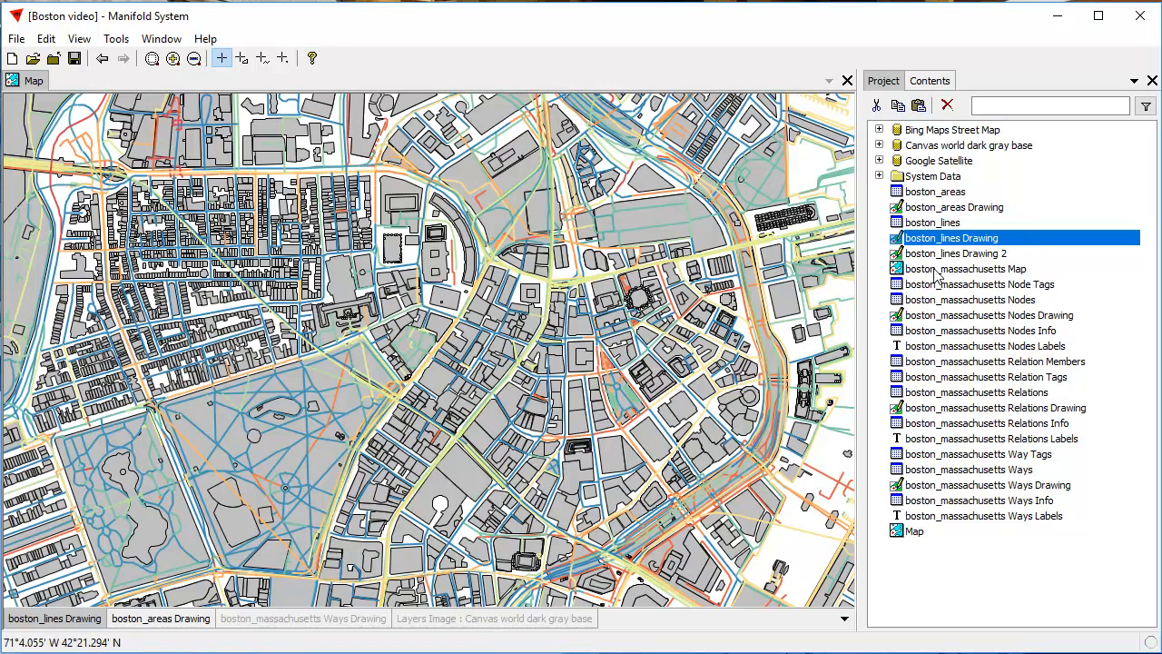
pyautogui.click(154, 618)
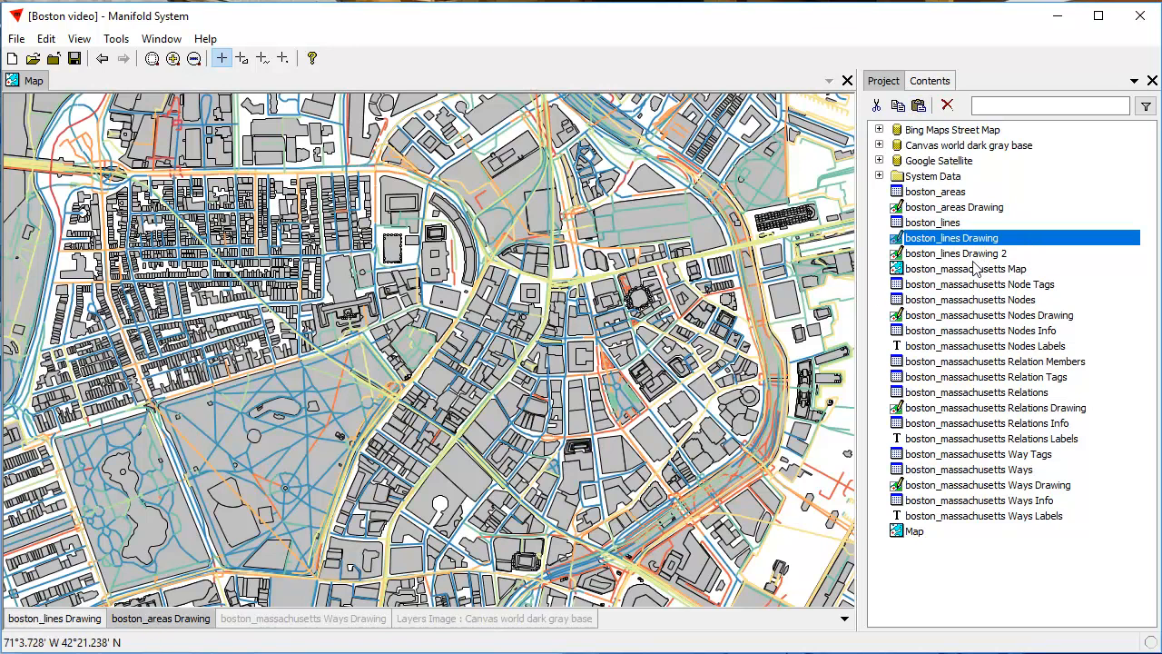
pyautogui.moveTo(989, 257)
pyautogui.mouseDown()
pyautogui.moveTo(908, 276)
pyautogui.moveTo(311, 543)
pyautogui.moveTo(194, 625)
pyautogui.mouseUp()
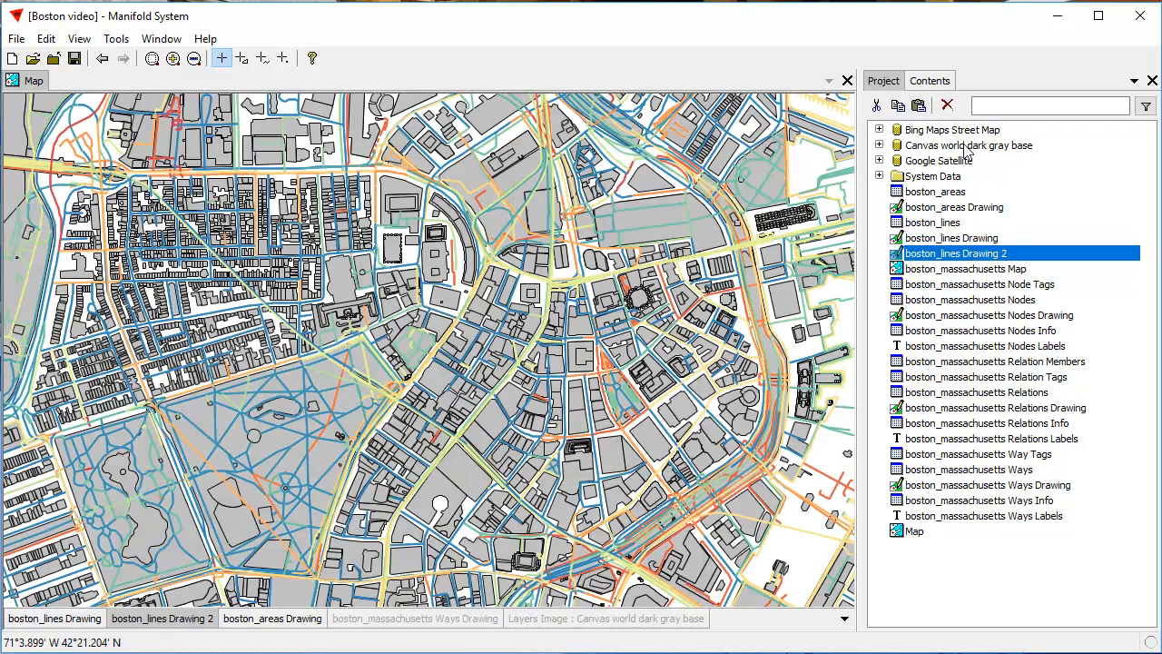
# Style boston_lines Drawing 2 with a solid black line color and a 3 pt line width
pyautogui.click(930, 81)
pyautogui.click(889, 250)
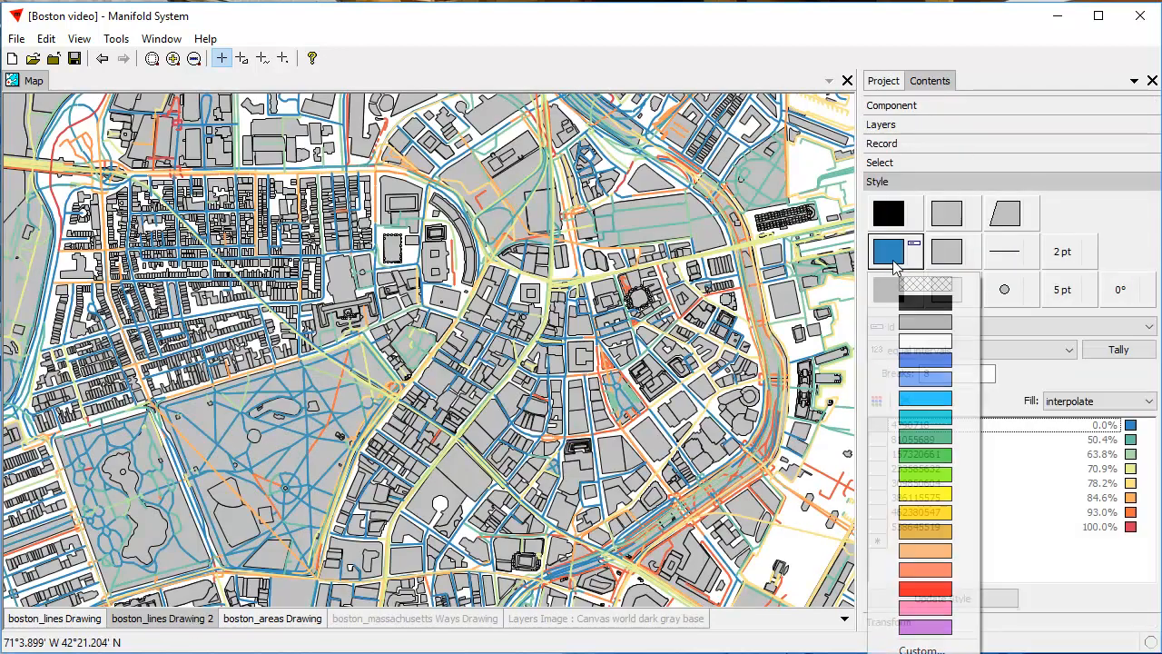
pyautogui.click(924, 303)
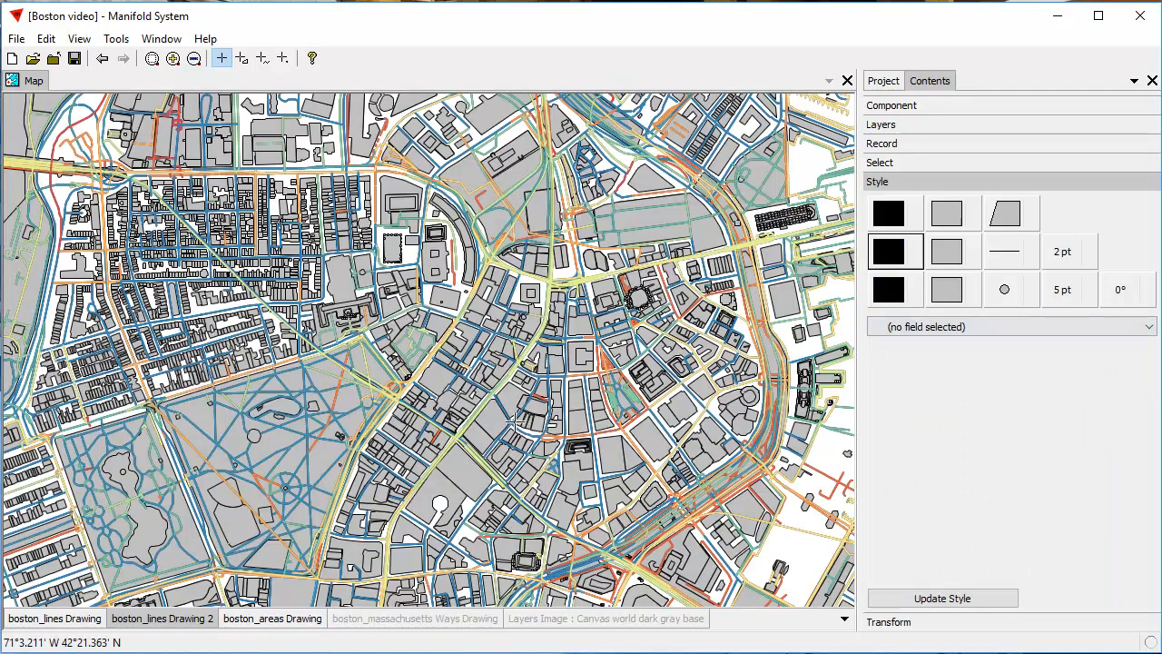
pyautogui.click(1068, 258)
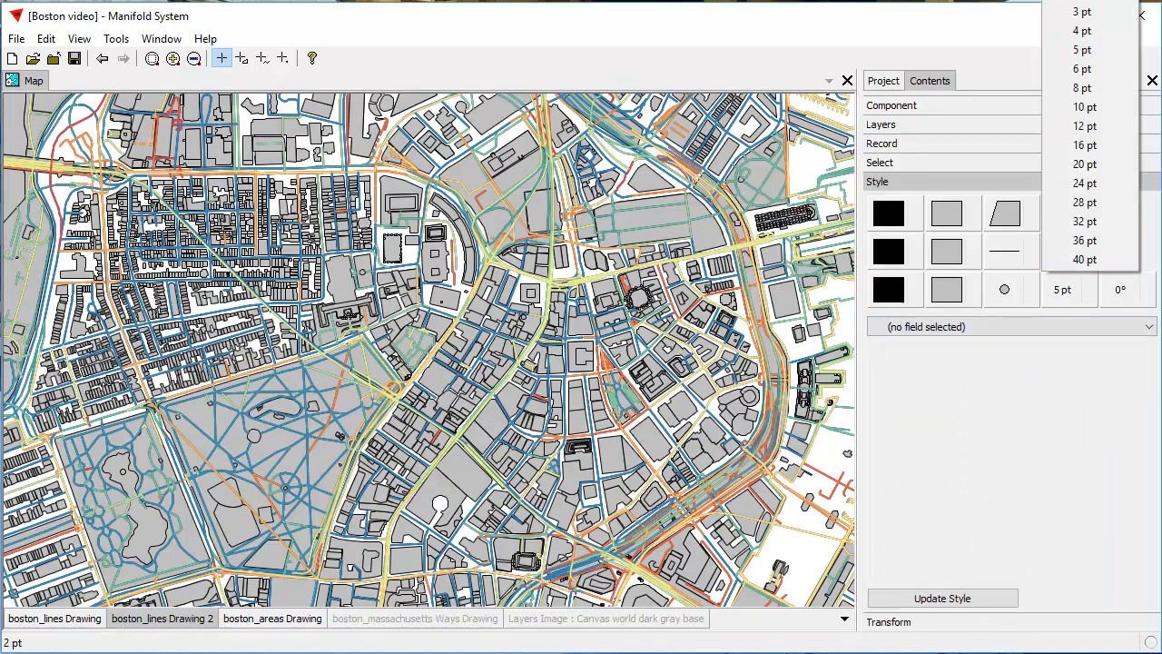
pyautogui.click(1082, 13)
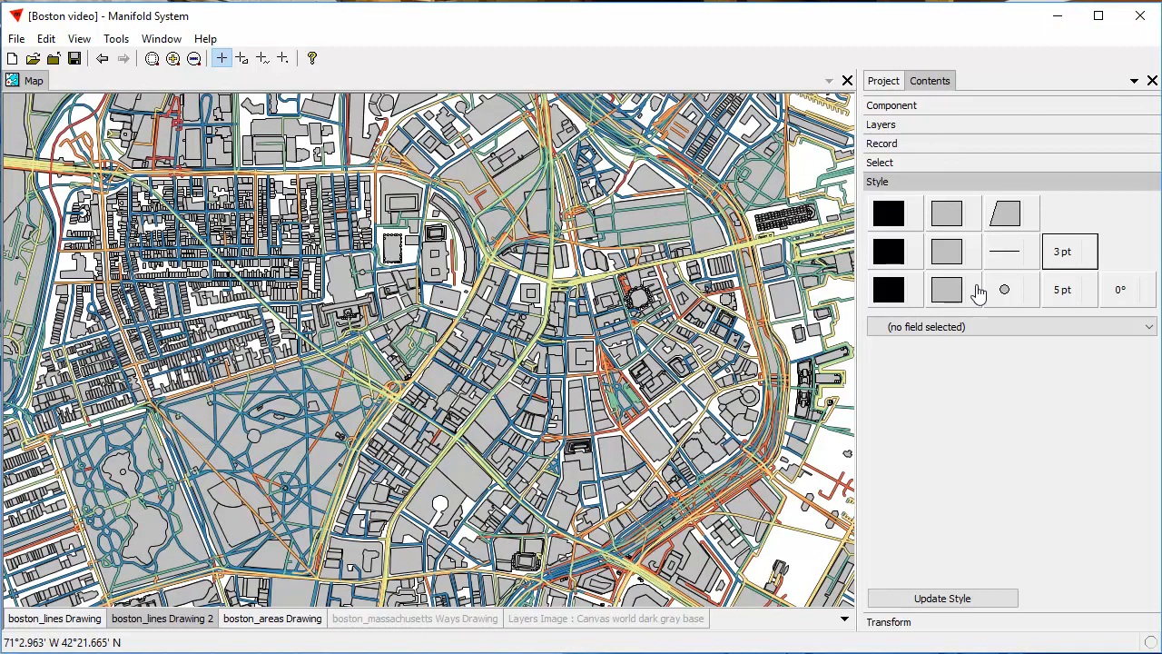
# Theme the area fill color of boston_areas Drawing by the id field with the Color Brewer CB Pastel B palette and apply it
pyautogui.click(299, 620)
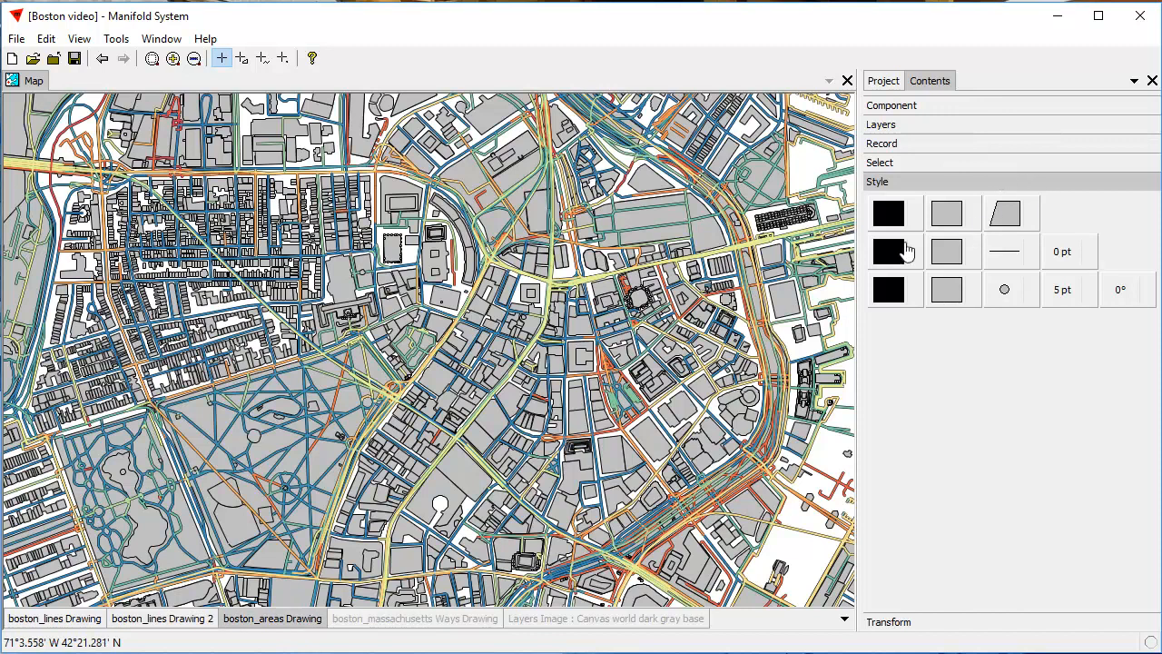
pyautogui.click(972, 221)
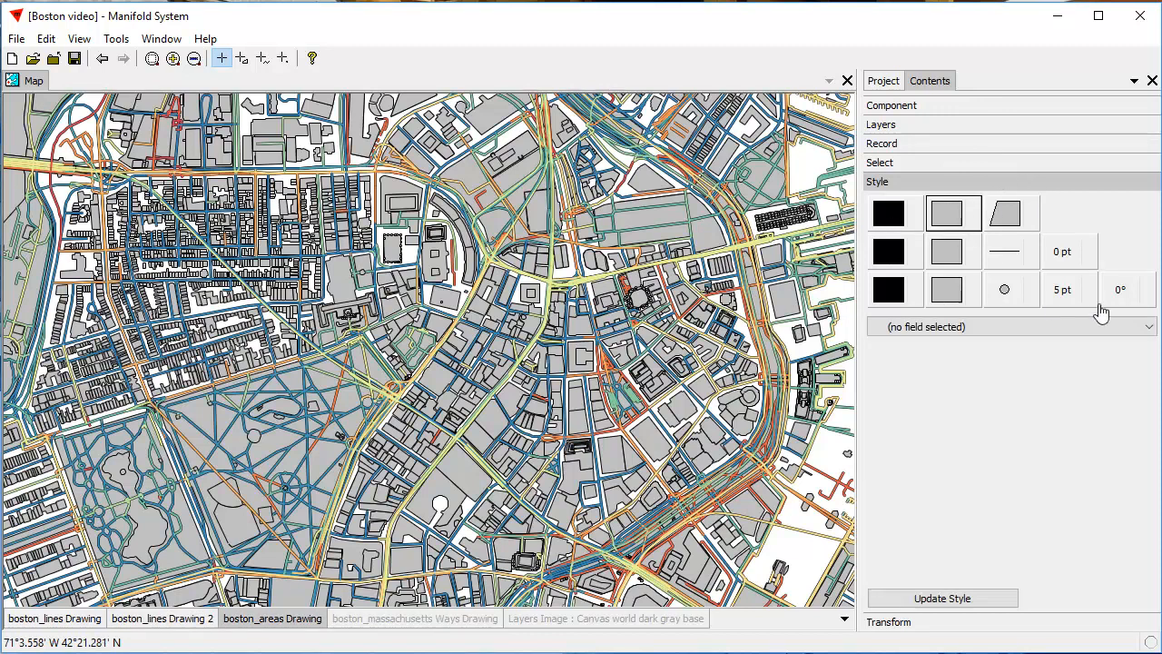
pyautogui.click(1150, 327)
pyautogui.click(953, 361)
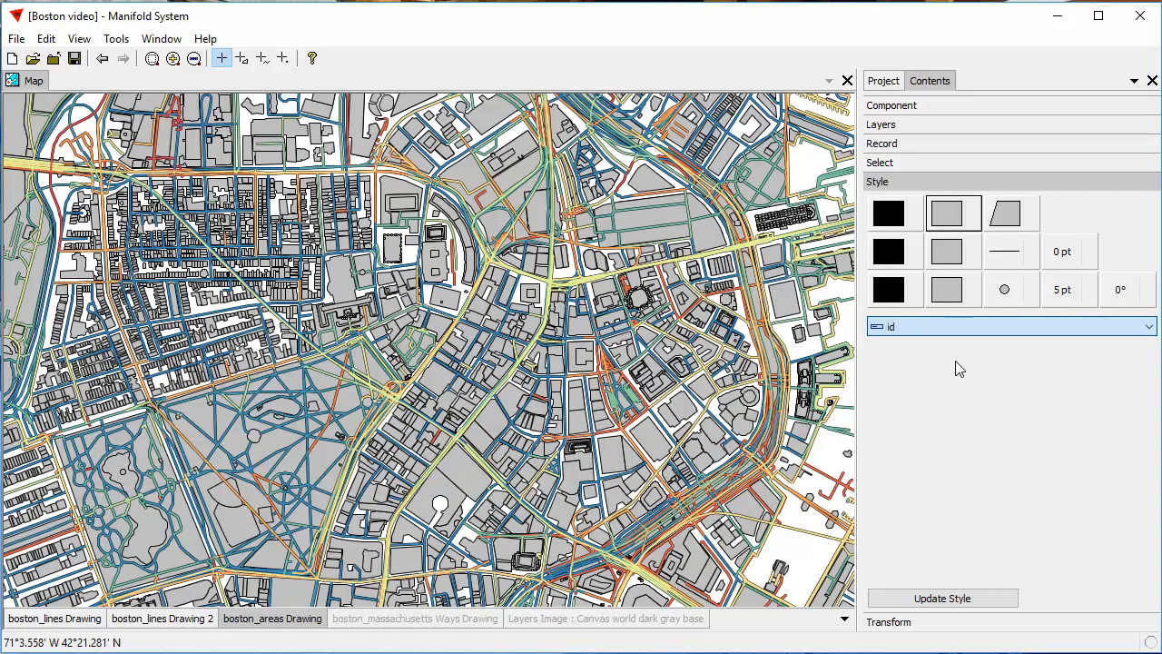
pyautogui.click(876, 401)
pyautogui.moveTo(920, 451)
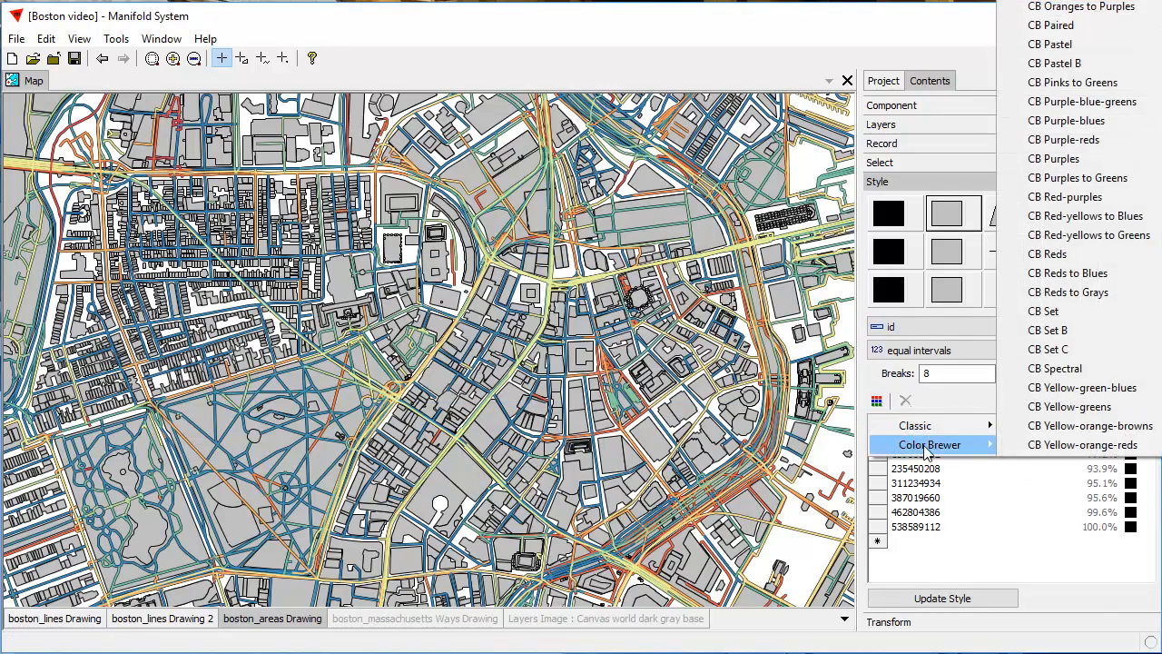
pyautogui.click(1101, 65)
pyautogui.click(977, 599)
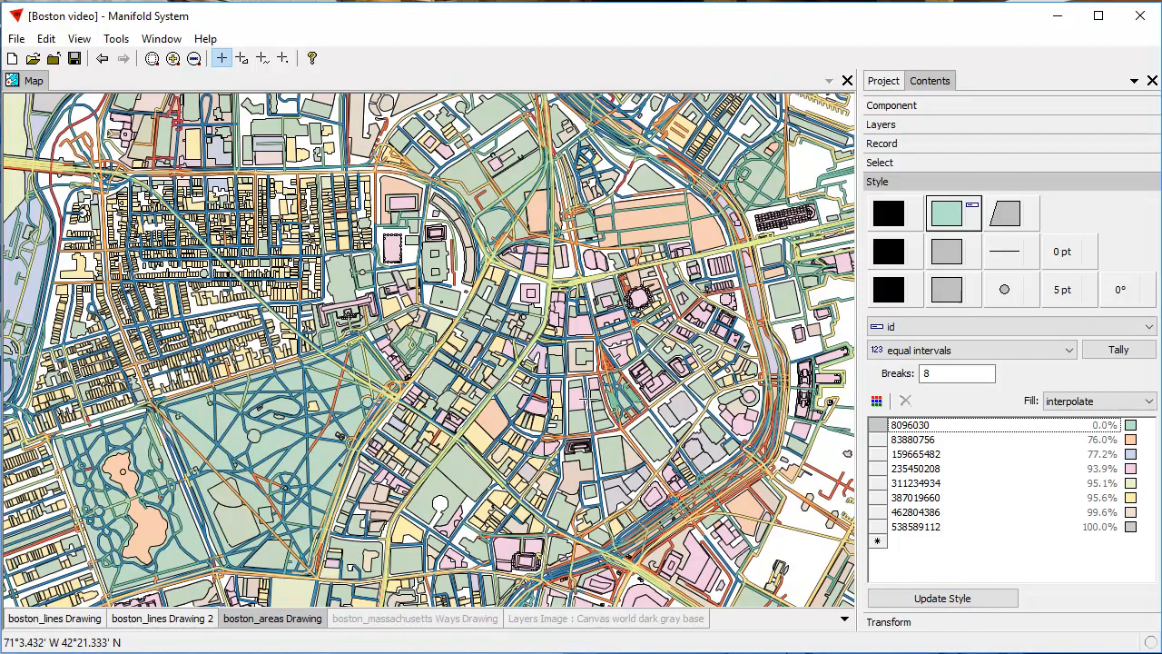
# Show the Canvas world dark gray base layer beneath the drawings
pyautogui.scroll(-1, 607, 378)
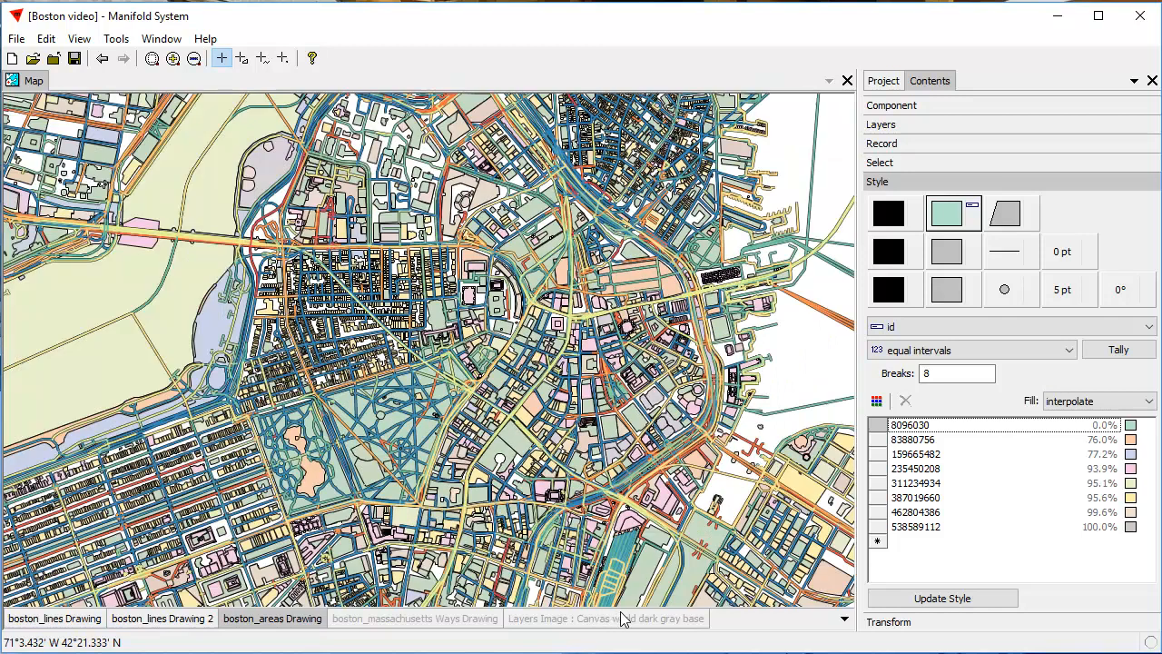
pyautogui.click(624, 618)
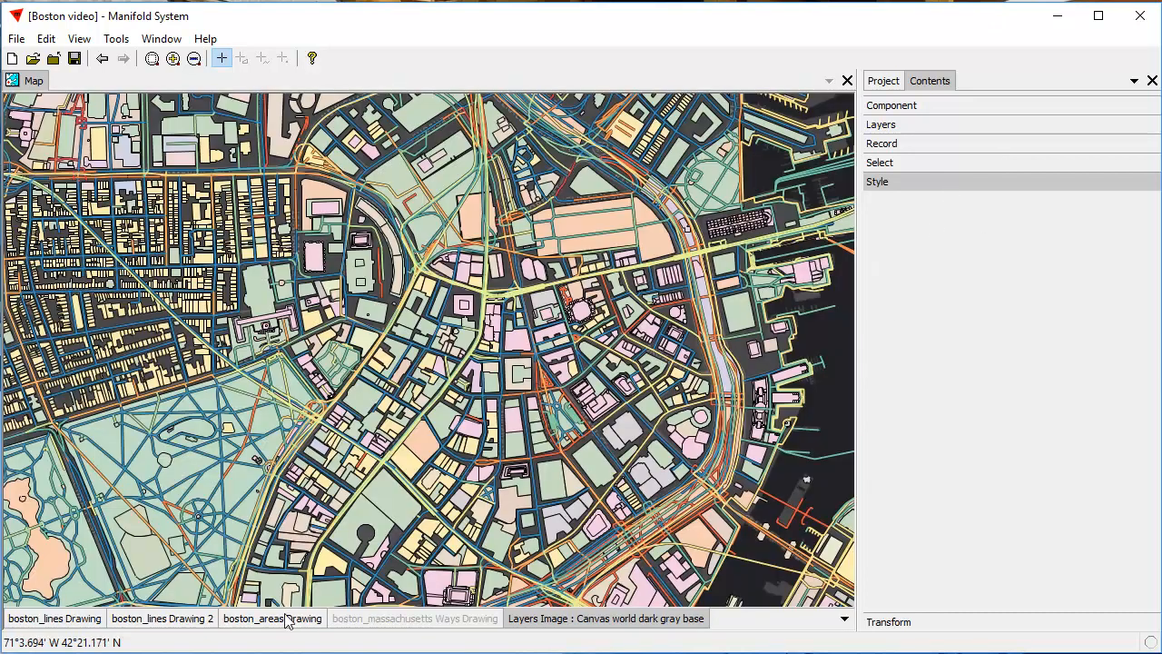
# Hide boston_areas Drawing, boston_lines Drawing and boston_lines Drawing 2 to leave only the dark gray base layer
pyautogui.click(287, 618)
pyautogui.keyDown('shift'); pyautogui.click(287, 618); pyautogui.keyUp('shift')
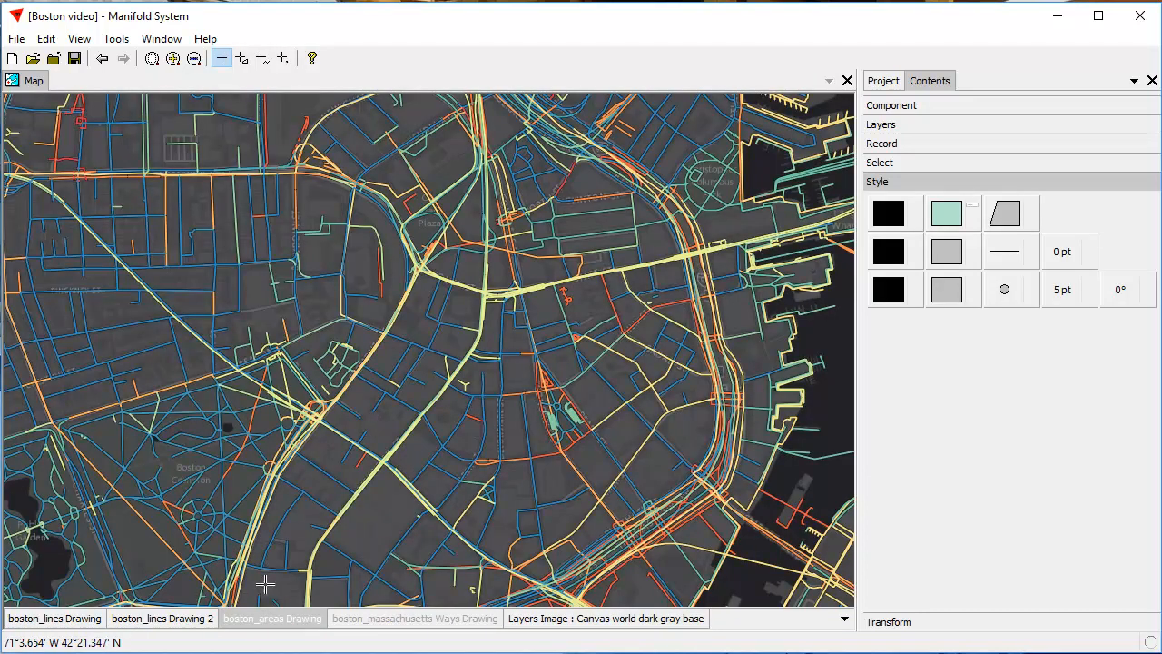
pyautogui.keyDown('shift'); pyautogui.click(83, 626); pyautogui.keyUp('shift')
pyautogui.click(138, 620)
pyautogui.keyDown('shift'); pyautogui.click(138, 620); pyautogui.keyUp('shift')
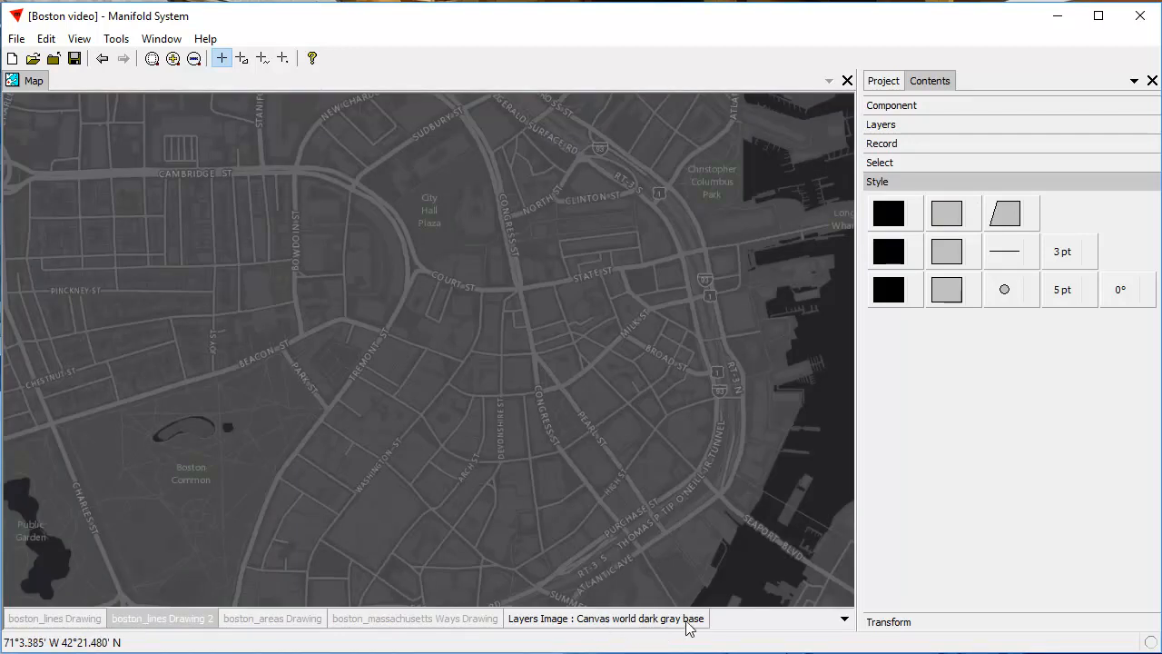
# Show boston_lines Drawing 2, boston_lines Drawing and boston_areas Drawing again, one after another
pyautogui.keyDown('shift'); pyautogui.click(151, 624); pyautogui.keyUp('shift')
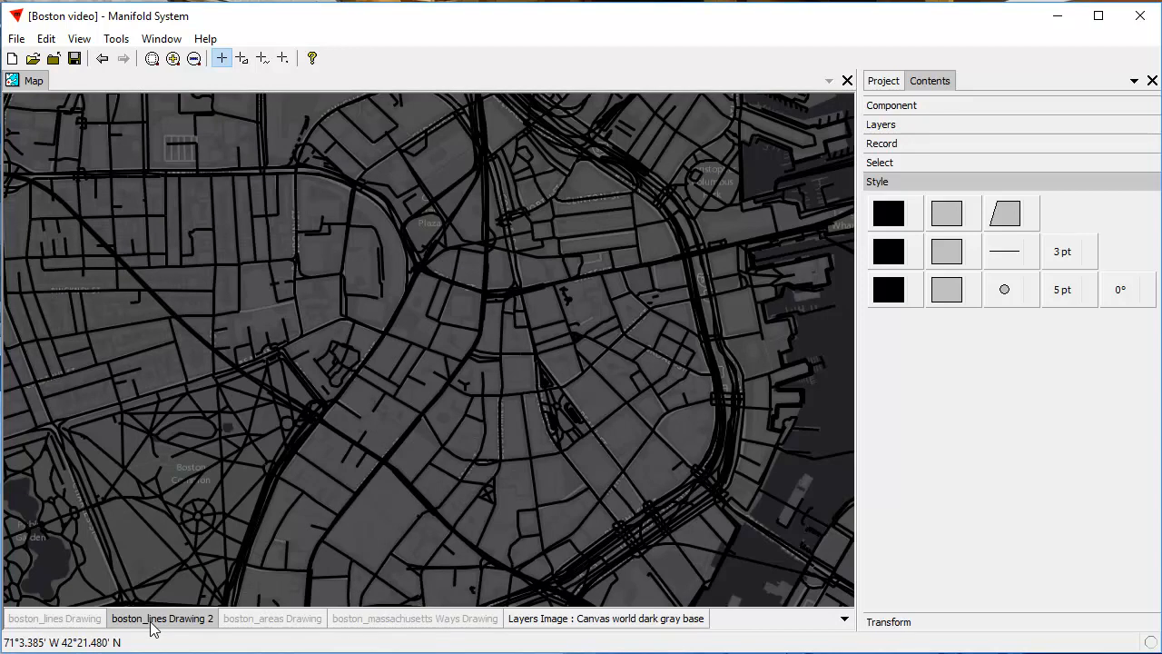
pyautogui.keyDown('shift'); pyautogui.click(72, 626); pyautogui.keyUp('shift')
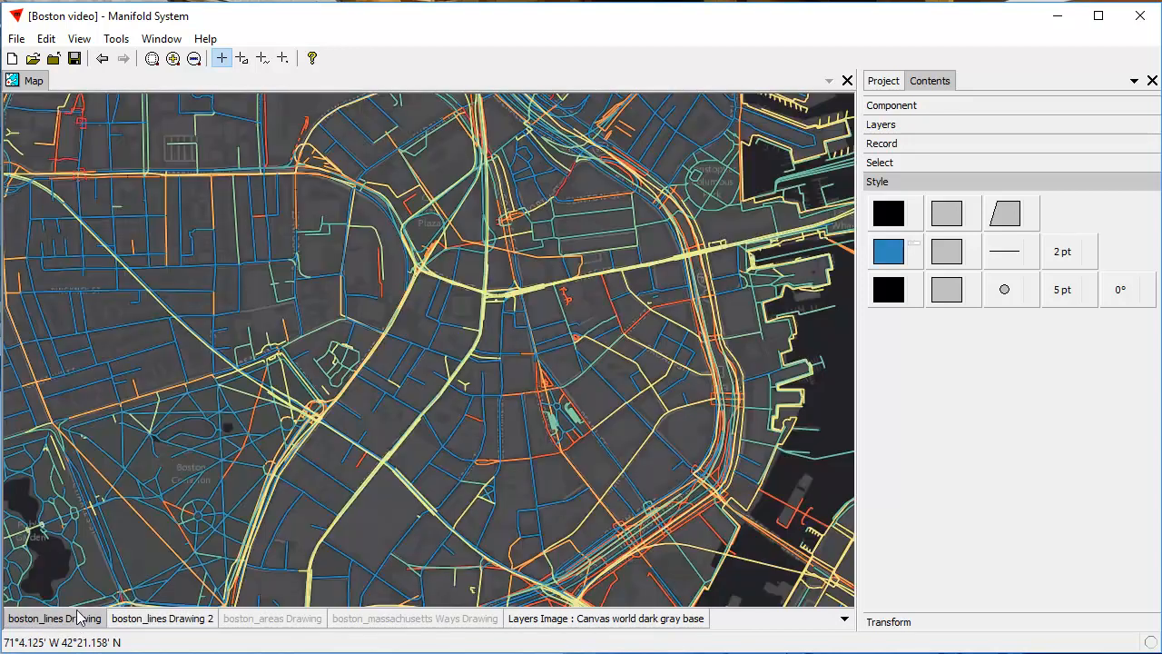
pyautogui.click(300, 623)
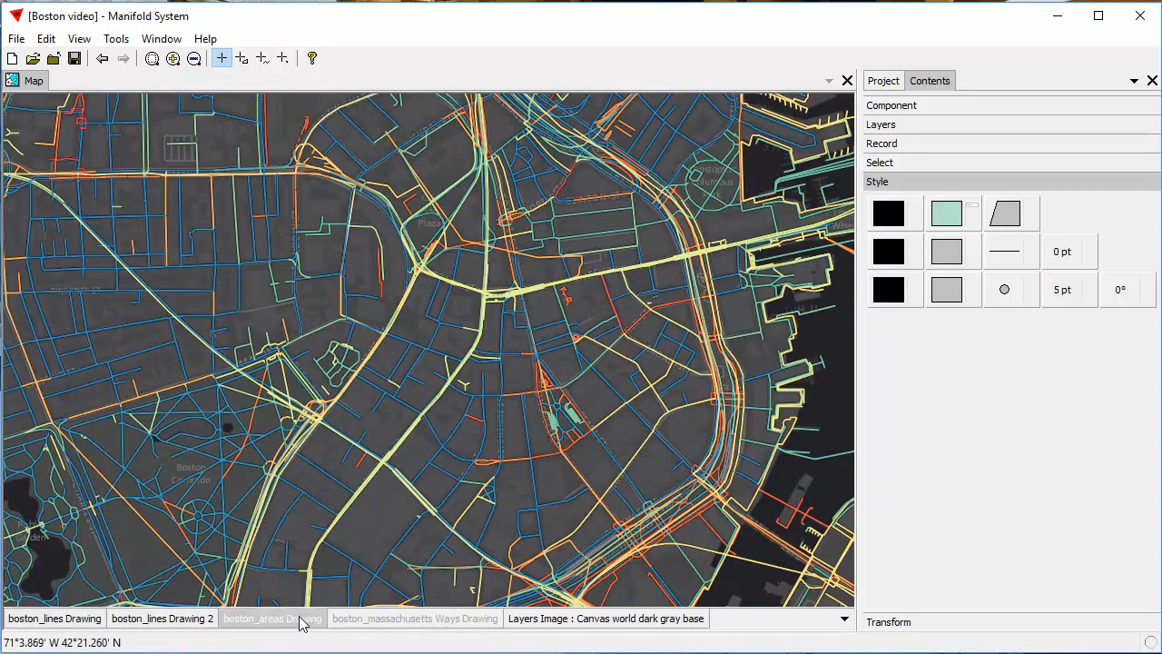
pyautogui.keyDown('shift'); pyautogui.click(300, 623); pyautogui.keyUp('shift')
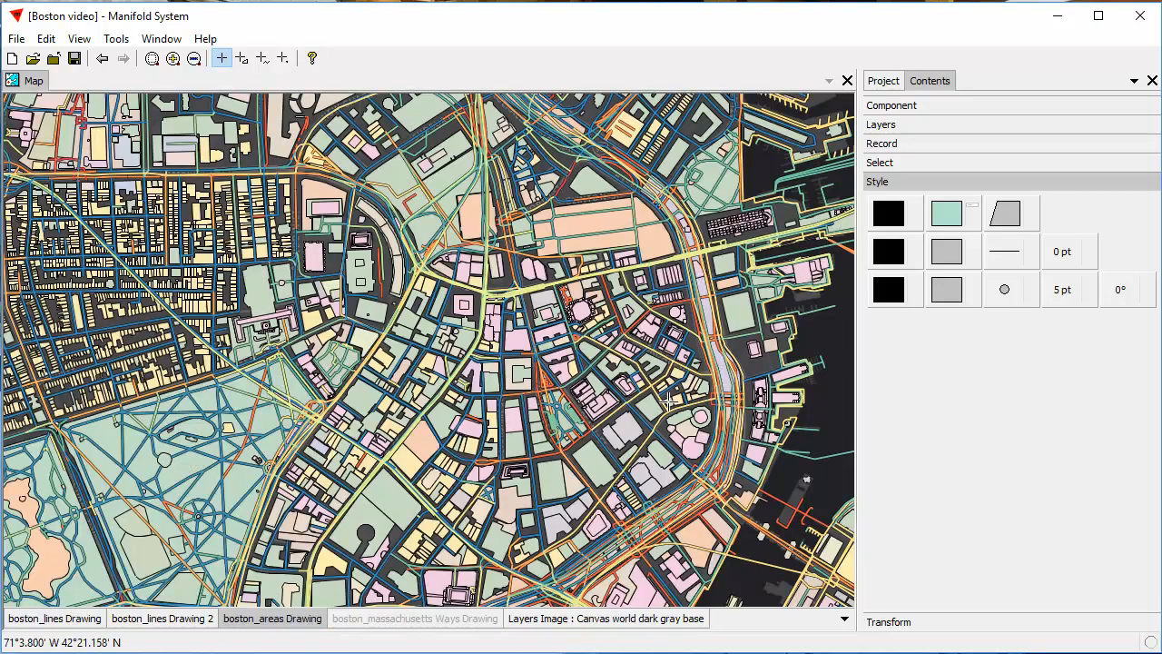
# Set the opacity of the boston_areas Drawing layer to 65%
pyautogui.click(914, 127)
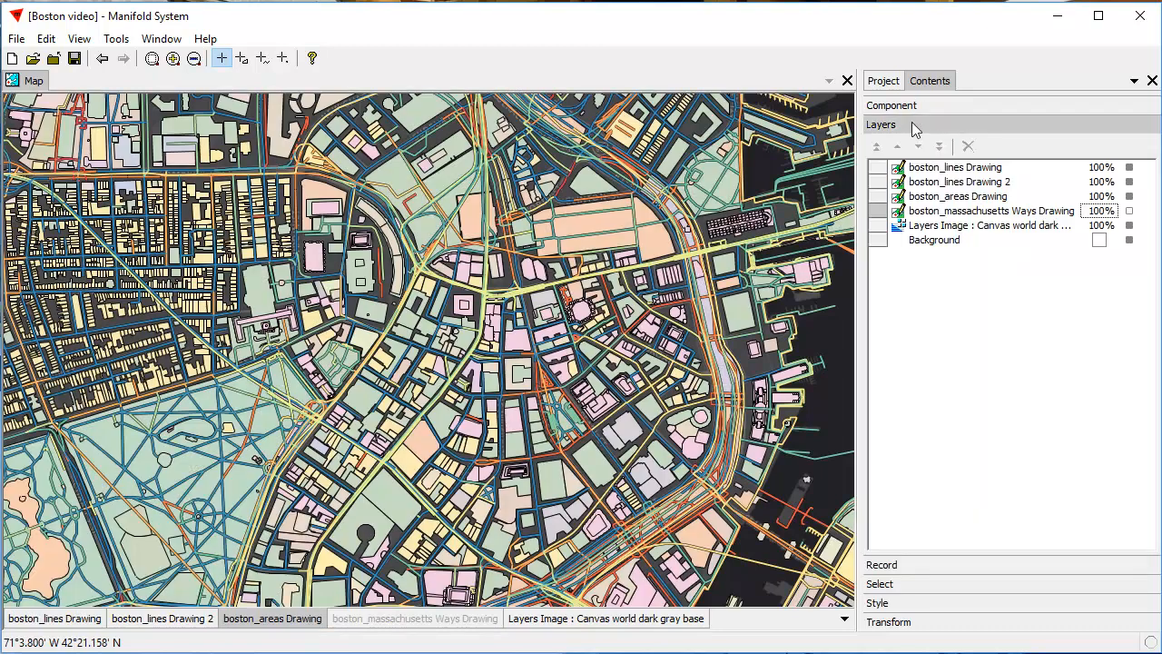
pyautogui.click(1100, 196)
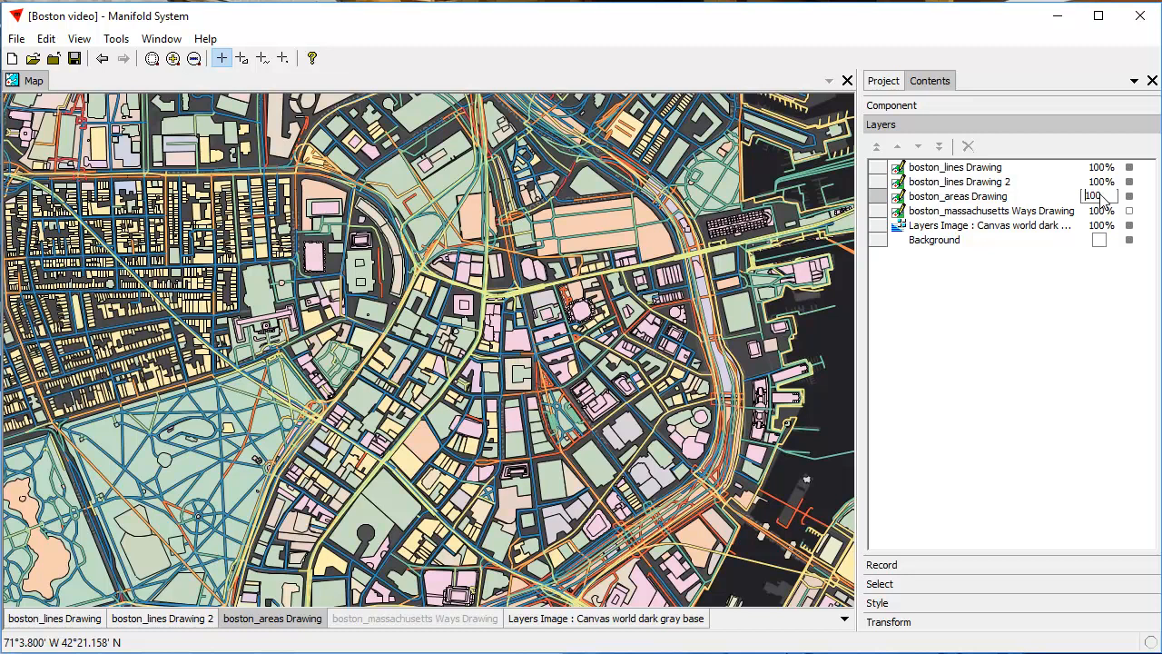
pyautogui.doubleClick(1105, 198)
pyautogui.write('65')
pyautogui.press('Return')
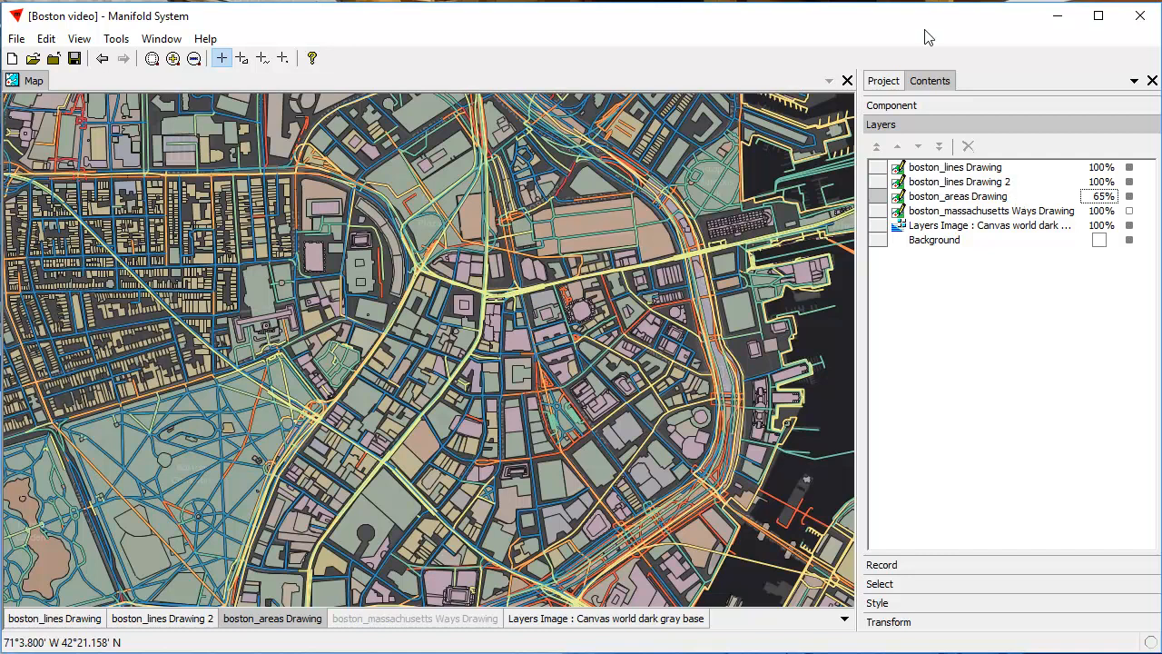
pyautogui.click(880, 81)
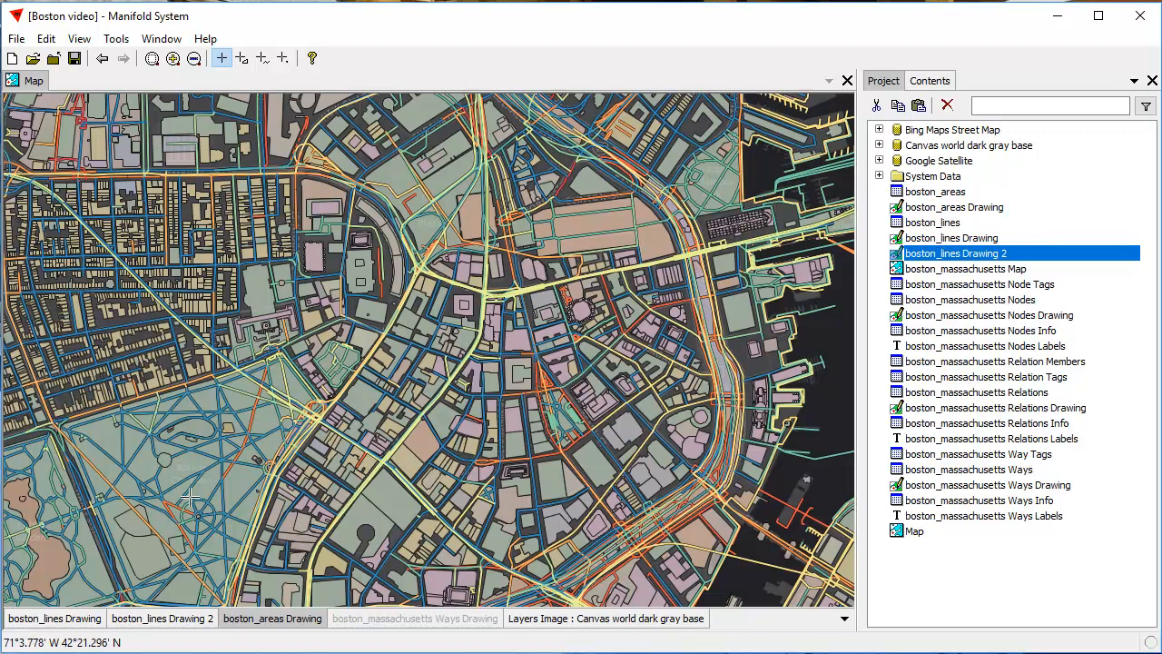
pyautogui.scroll(2, 150, 231)
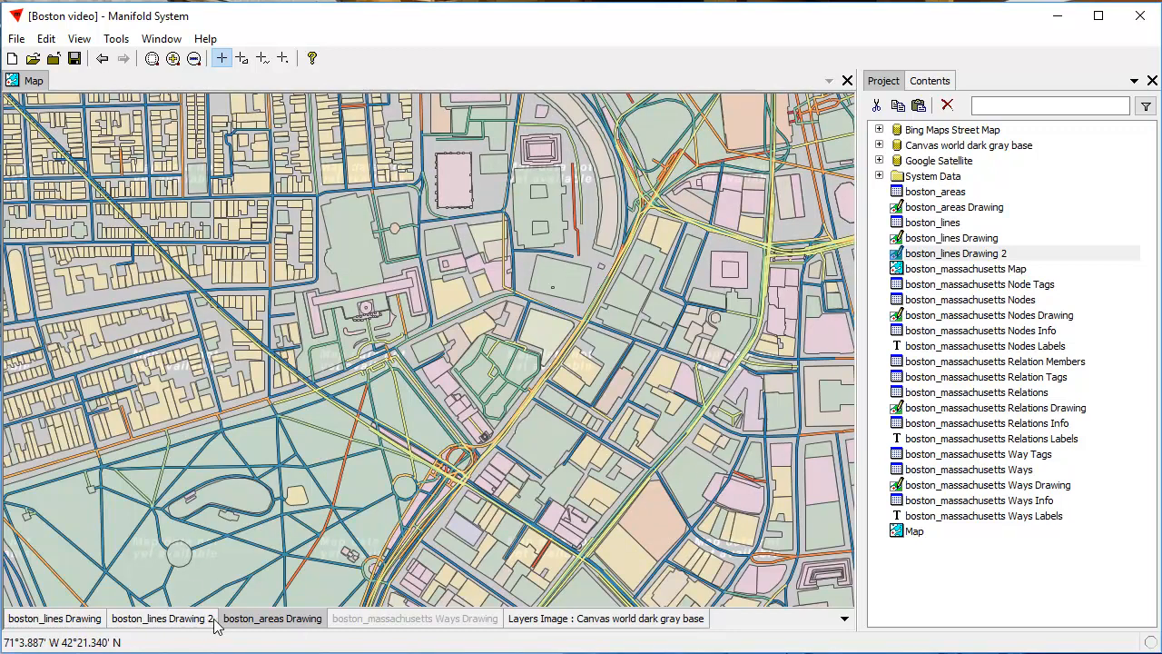
pyautogui.scroll(-1, 582, 440)
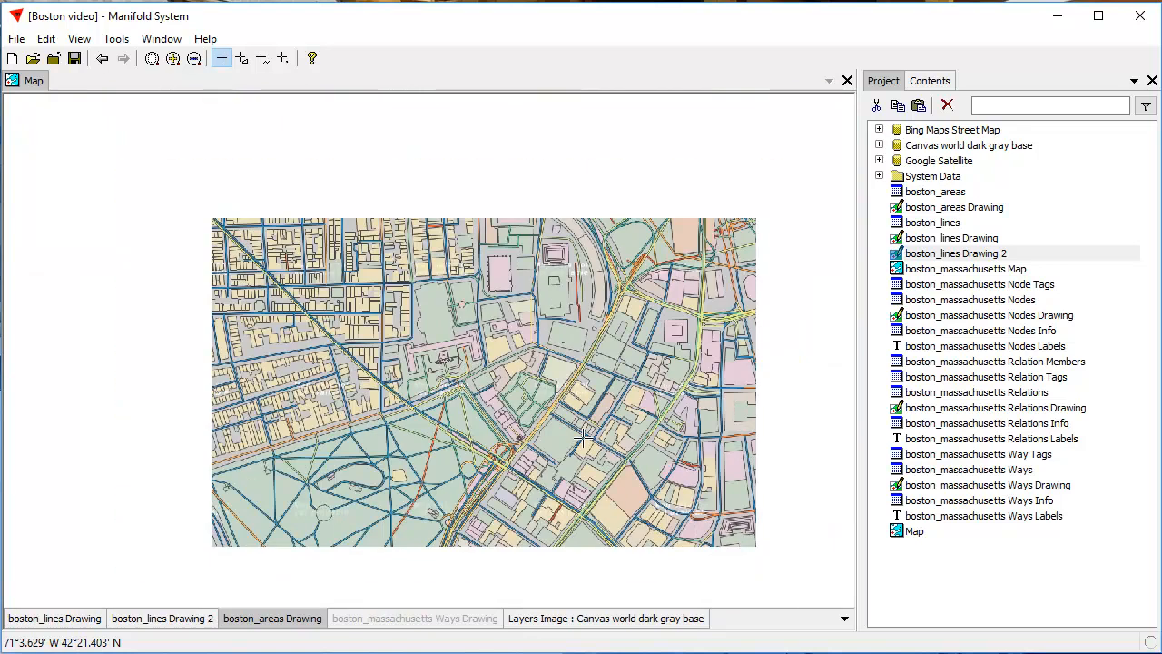